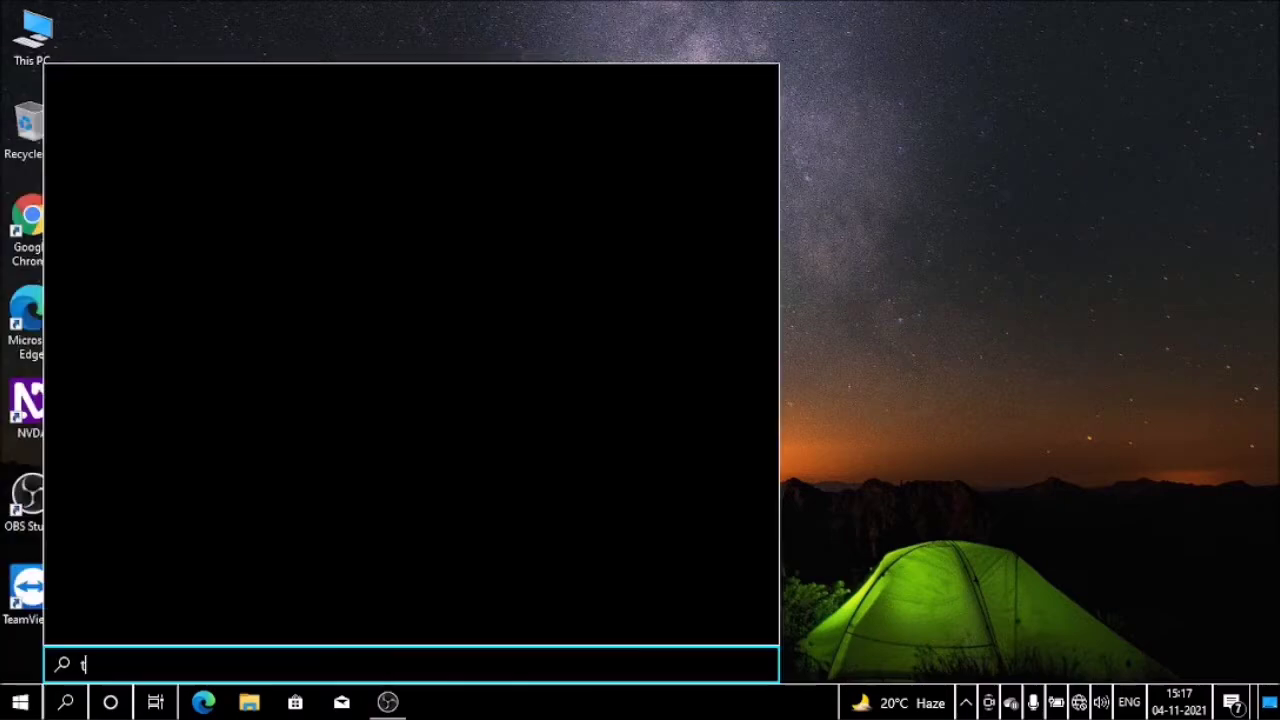
# Open This PC in a maximized window and go into its Downloads folder.
pyautogui.press('Return')
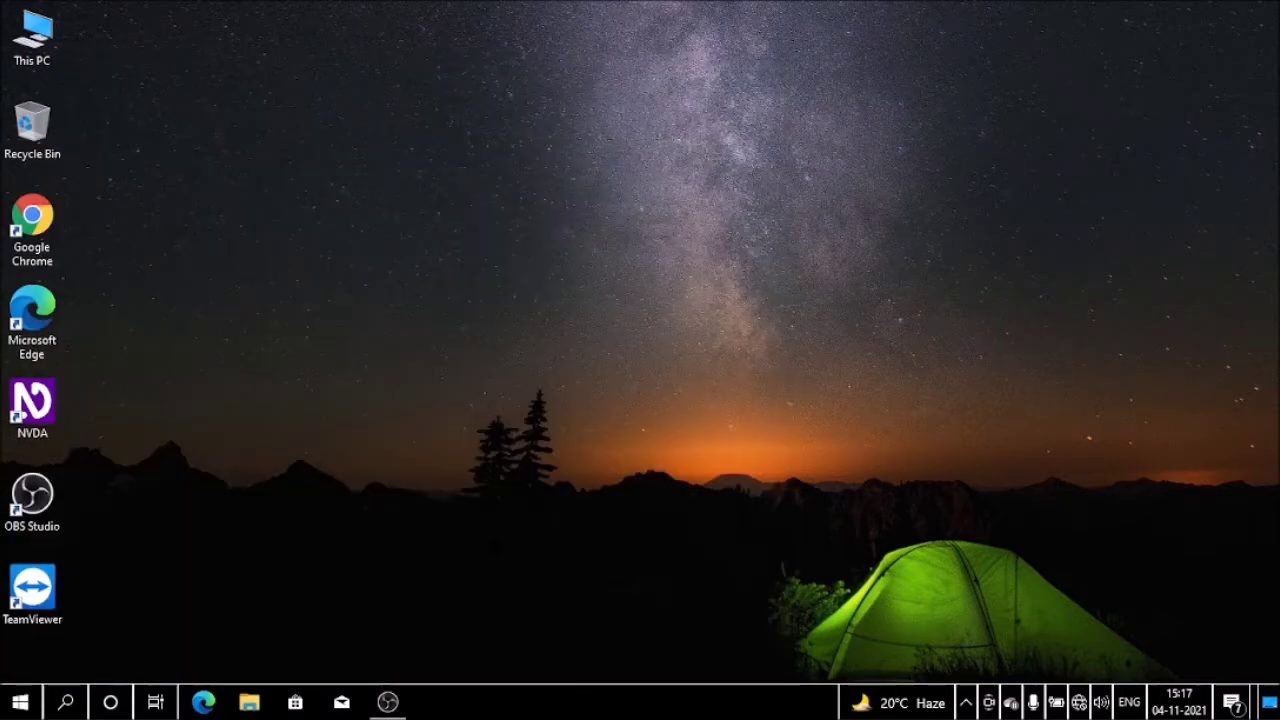
pyautogui.press('super+Up')
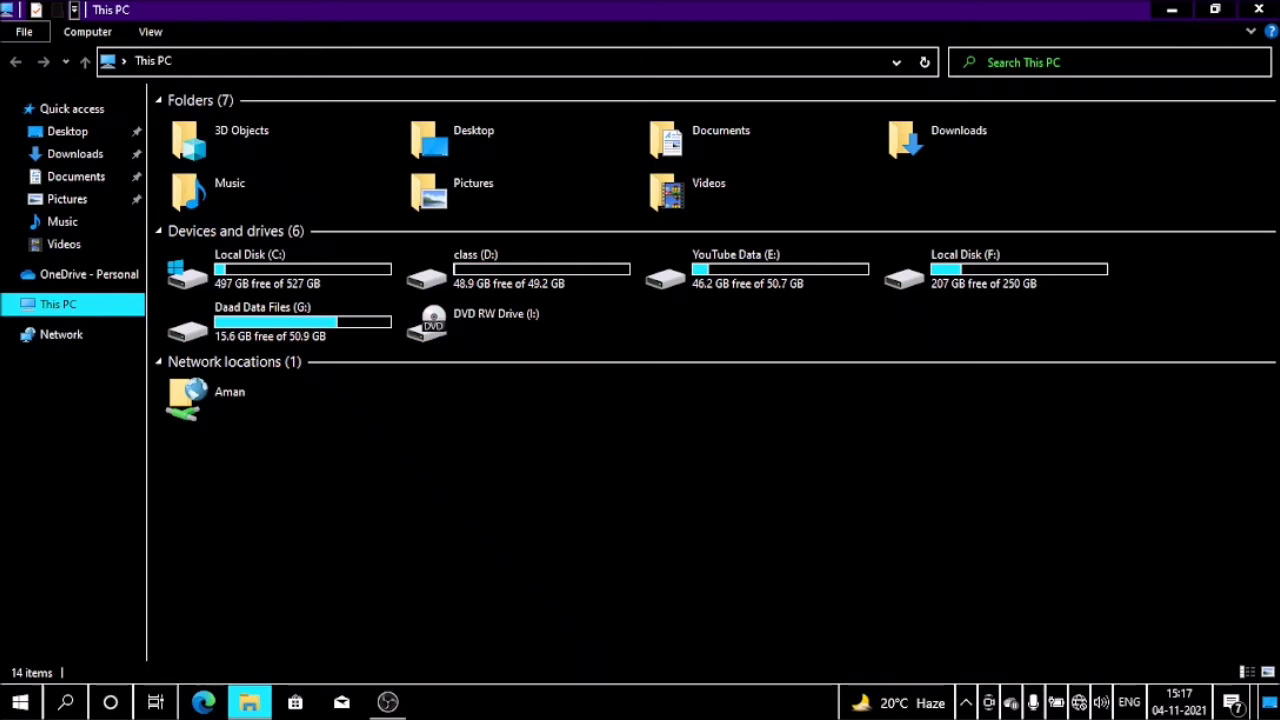
pyautogui.press('Right')
pyautogui.press('Right')
pyautogui.press('Right')
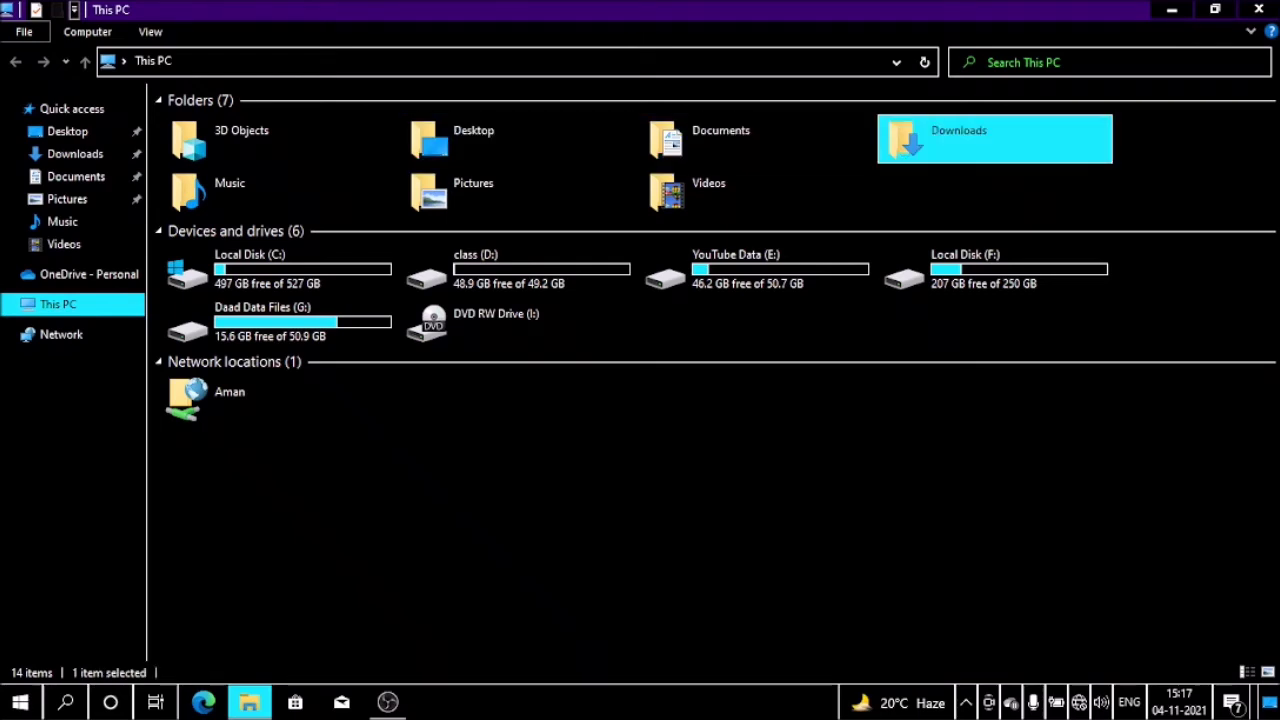
pyautogui.press('Return')
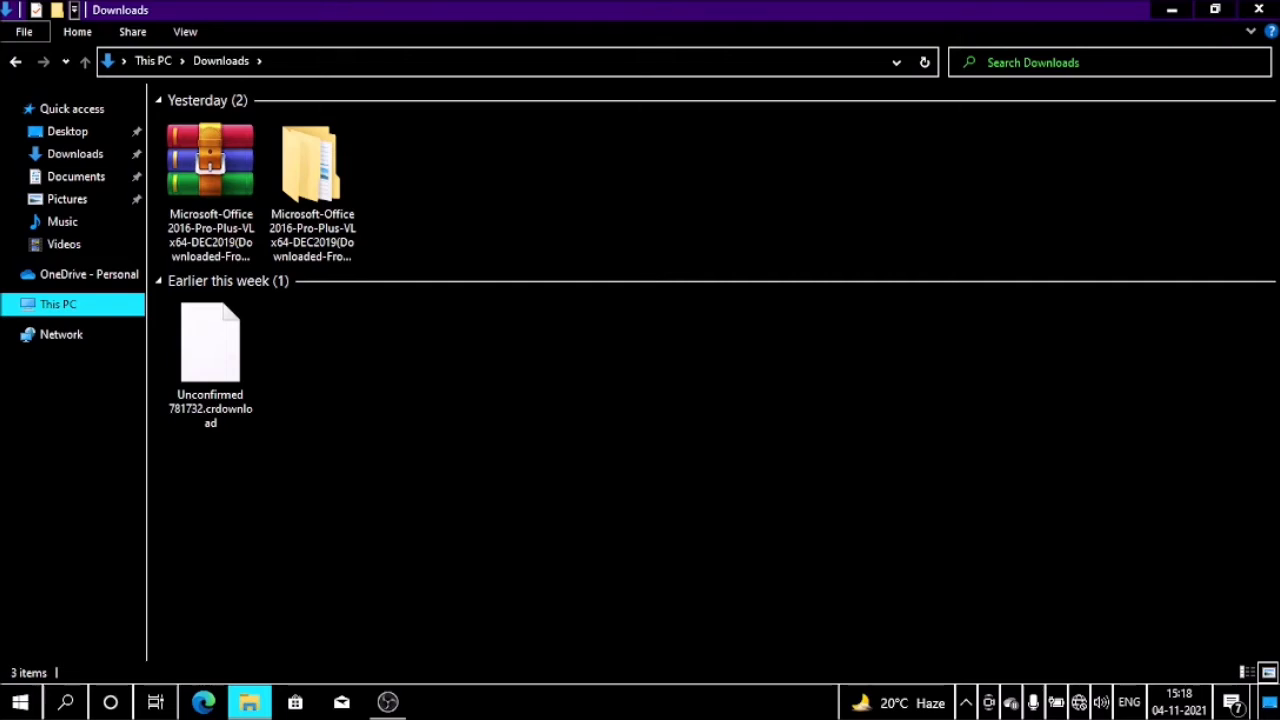
# Run the winword command to check whether Word is installed, and dismiss the resulting message.
pyautogui.press('super+r')
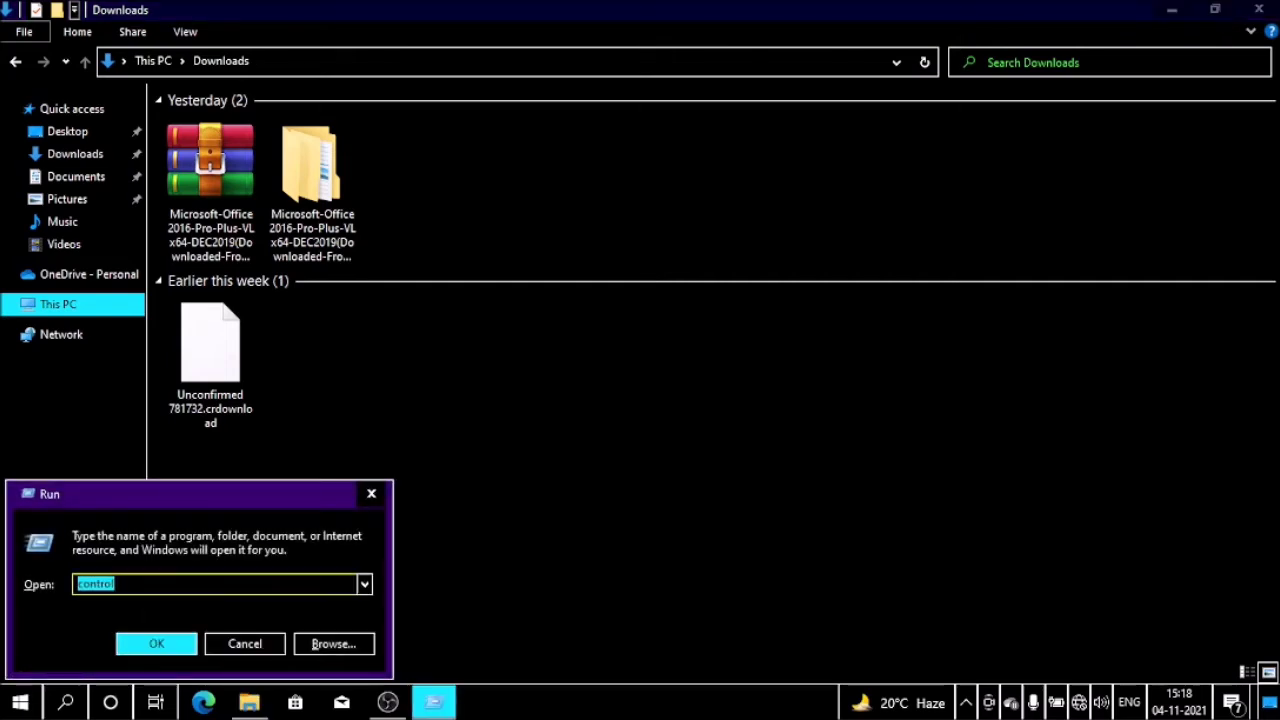
pyautogui.write('wi')
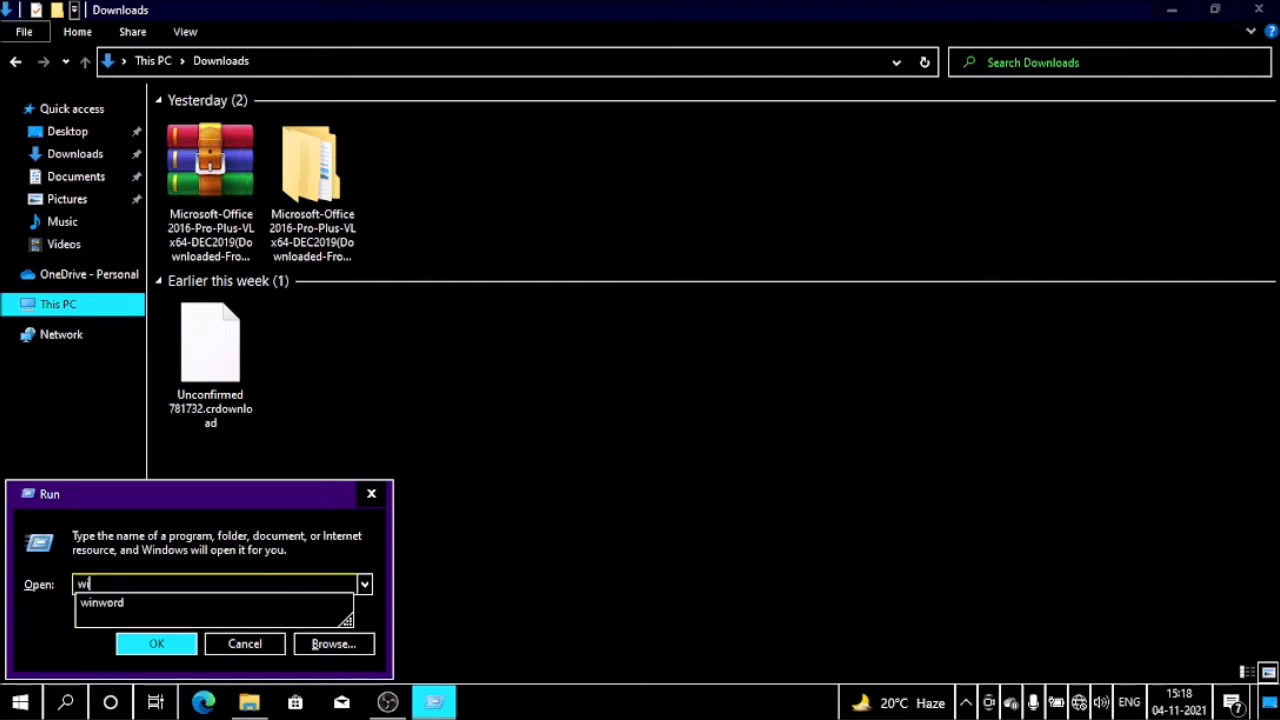
pyautogui.write('nword')
pyautogui.press('Return')
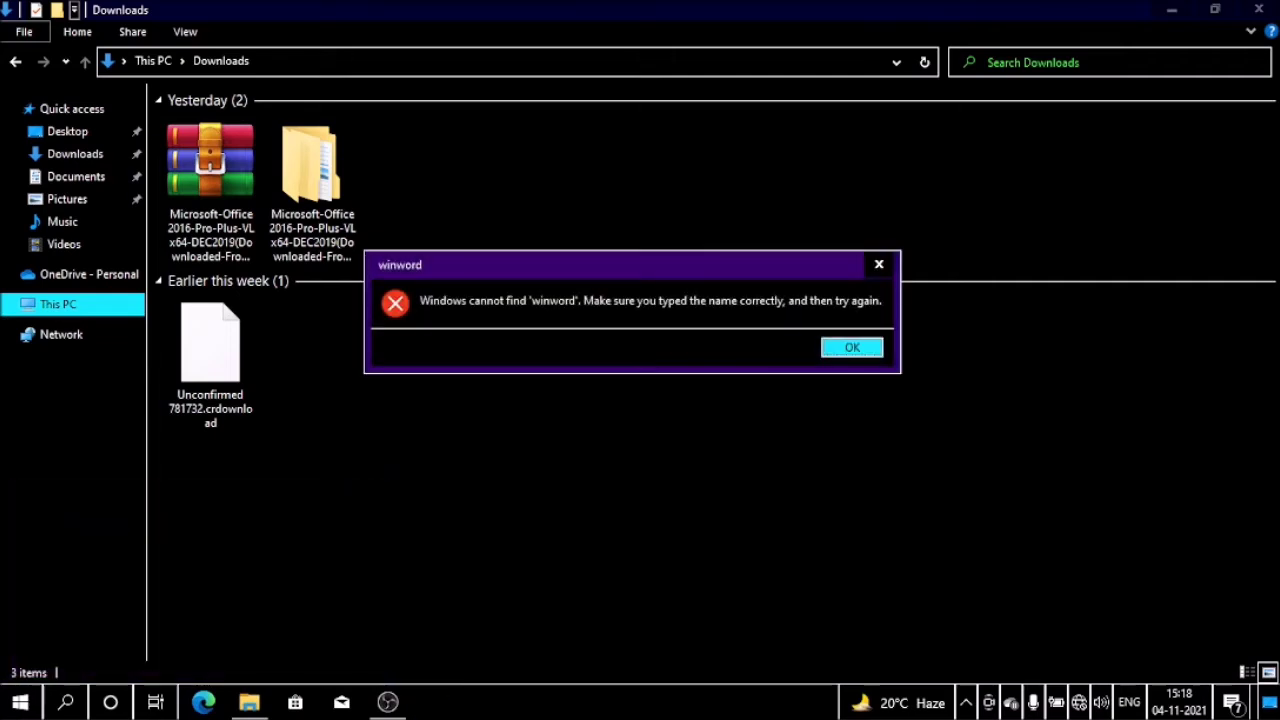
pyautogui.press('Return')
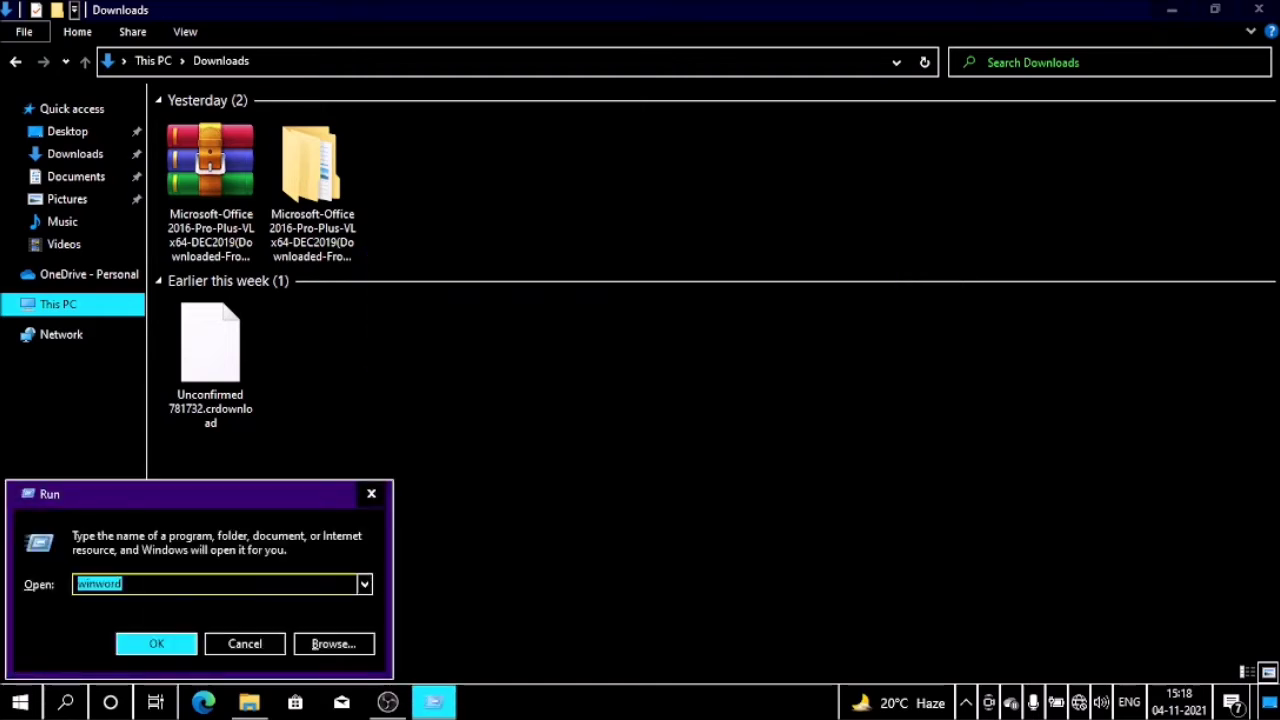
# Try to launch Excel with a Run command, and close the Run dialog.
pyautogui.write('excwel')
pyautogui.press('Return')
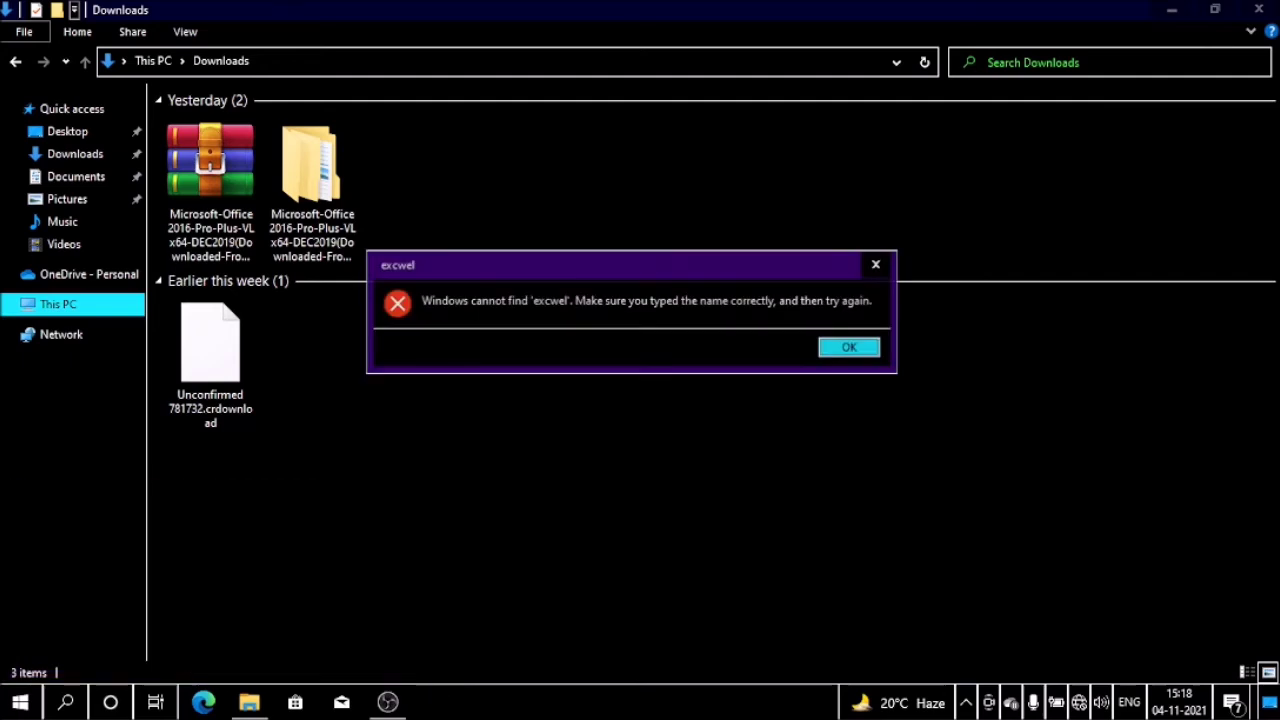
pyautogui.press('Return')
pyautogui.press('Escape')
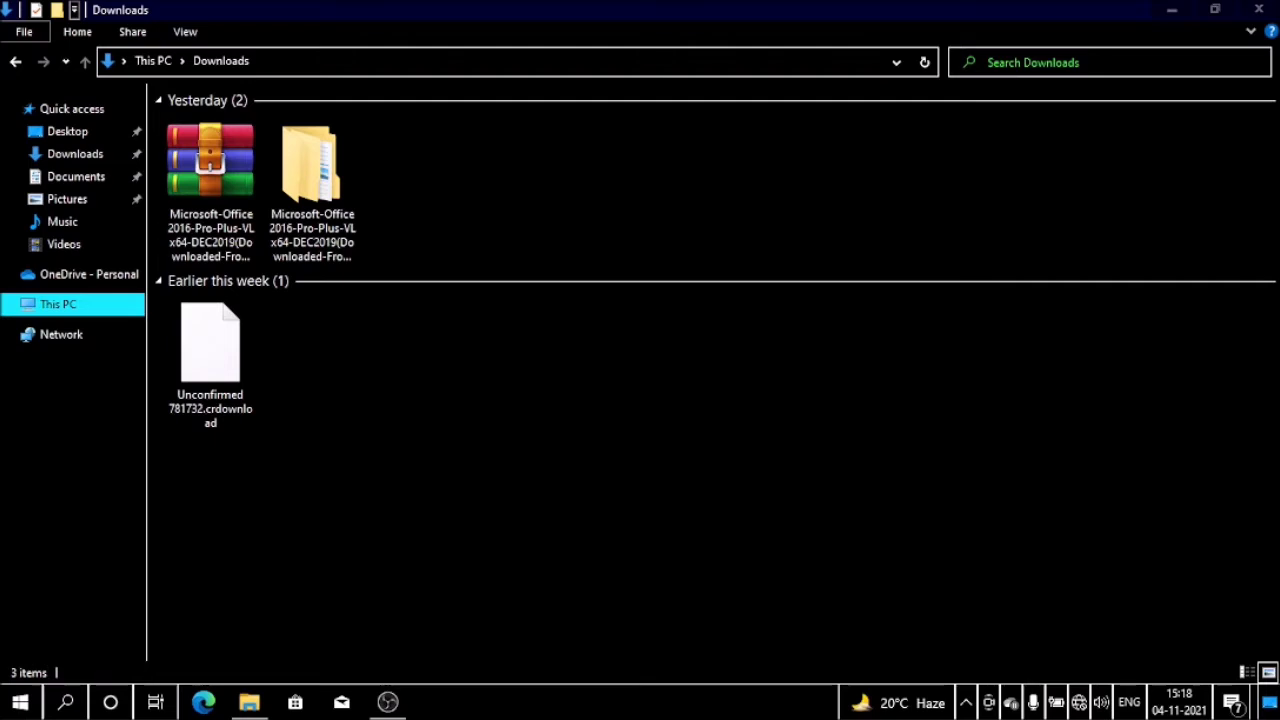
# Open the Microsoft-Office2016-Pro-Plus-VLx64-DEC2019 archive from Downloads and enter the folder inside it.
pyautogui.click(600, 380)
pyautogui.click(312, 190)
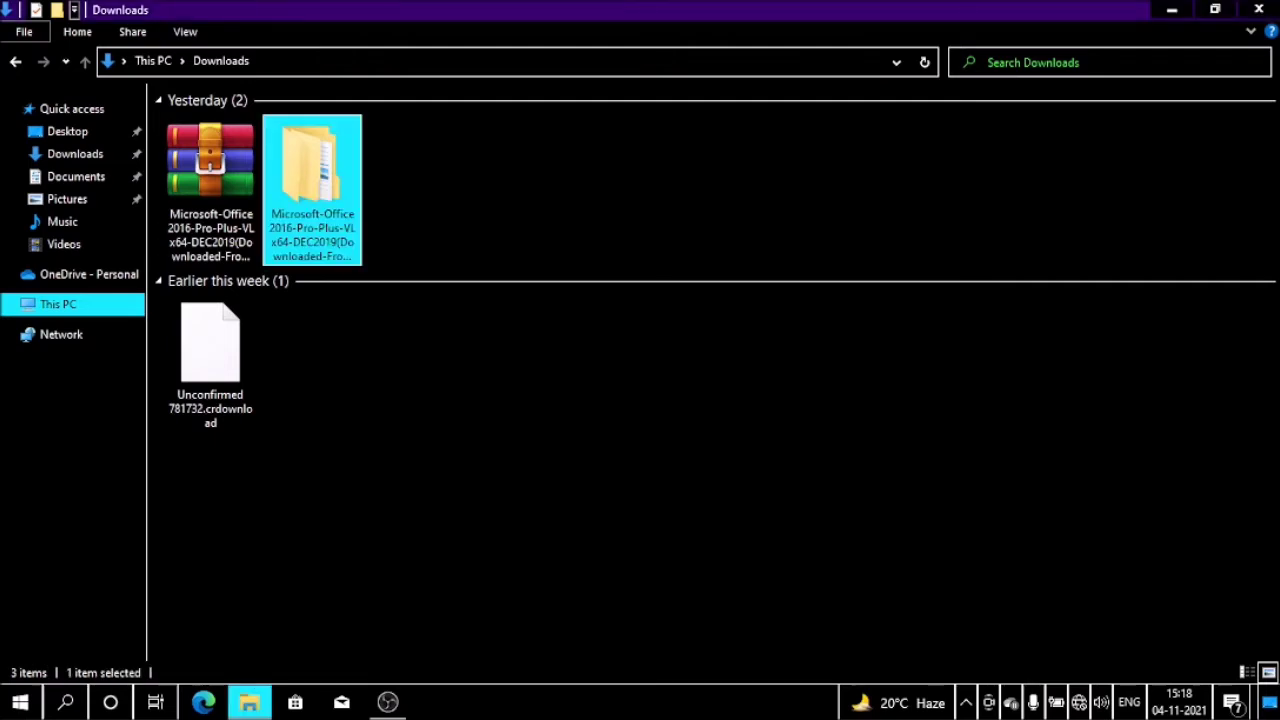
pyautogui.click(210, 190)
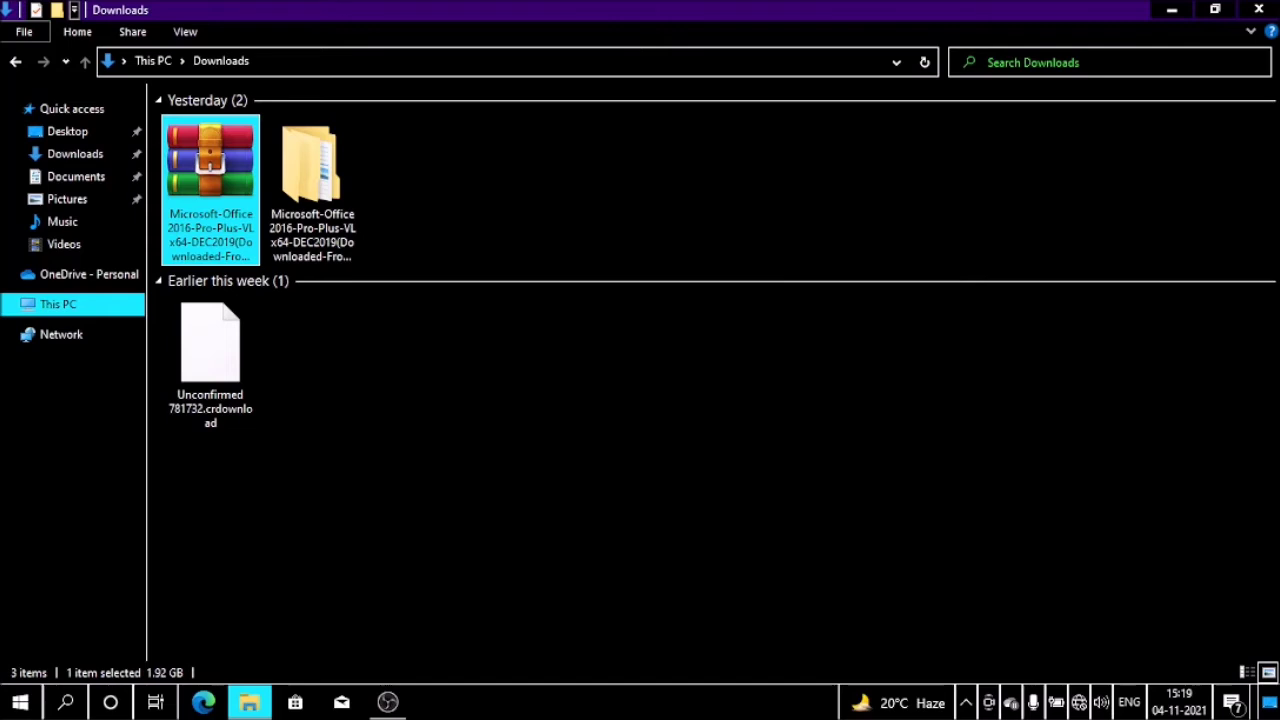
pyautogui.press('Return')
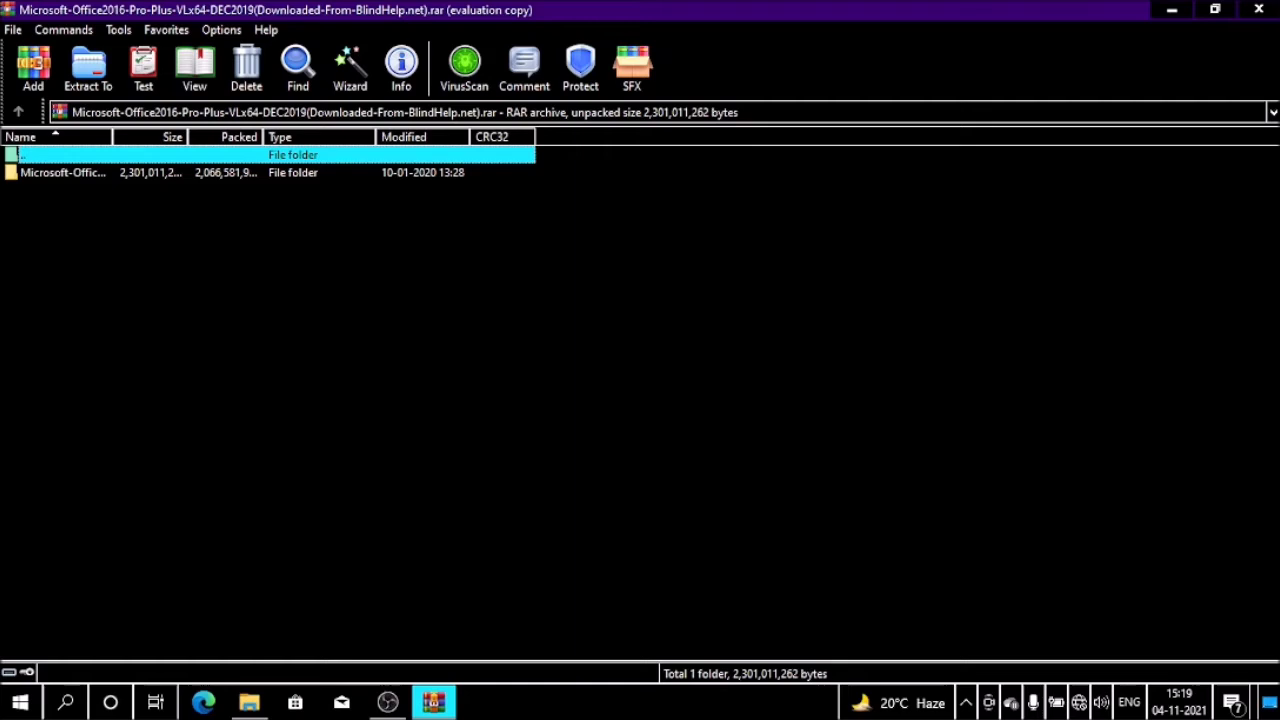
pyautogui.press('Down')
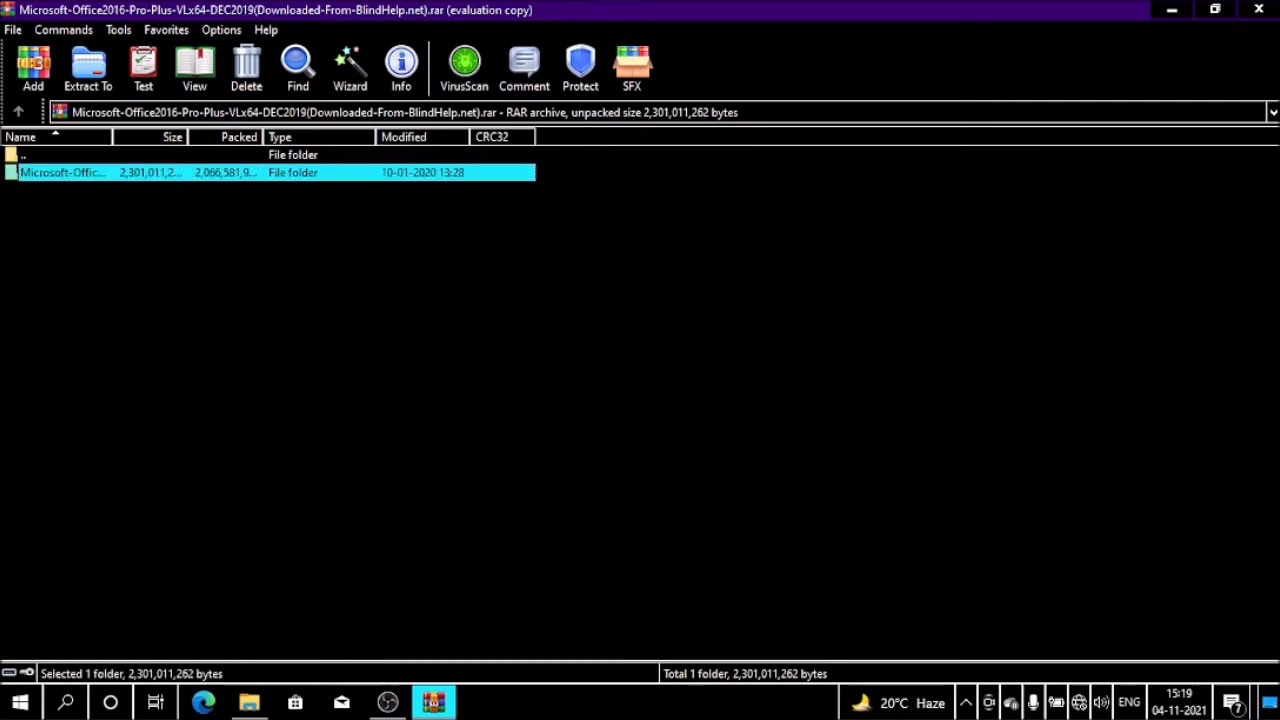
pyautogui.press('Return')
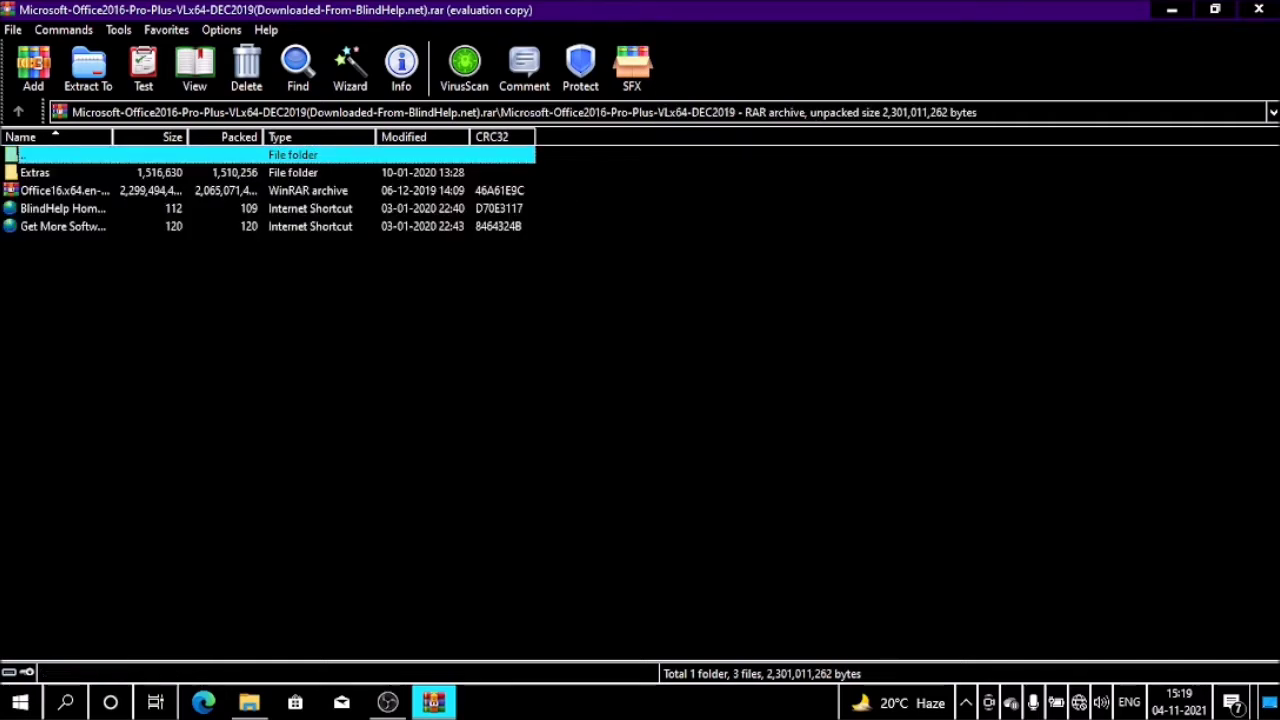
# Examine the Extras folder, Office16.x64.en-US image and shortcuts inside the archive, and close the archive window.
pyautogui.press('Down')
pyautogui.press('Down')
pyautogui.press('Down')
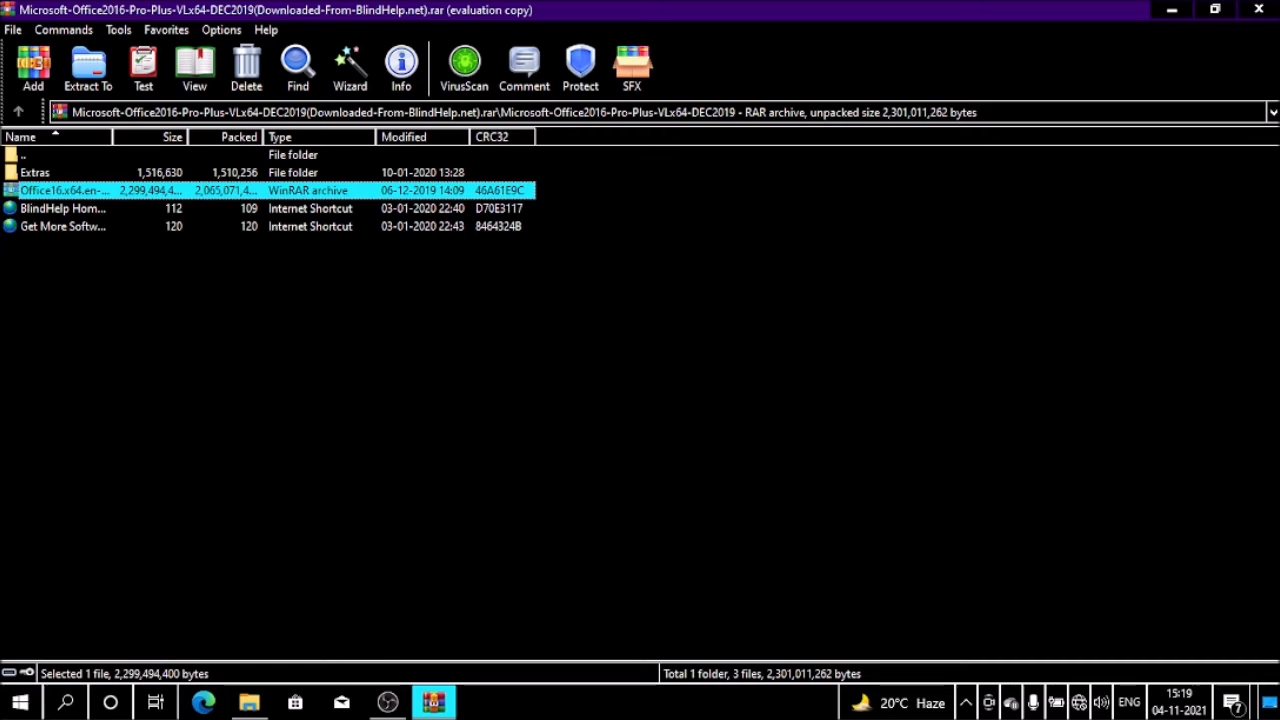
pyautogui.press('Down')
pyautogui.press('Up')
pyautogui.press('Up')
pyautogui.hotkey('alt', 'F4')
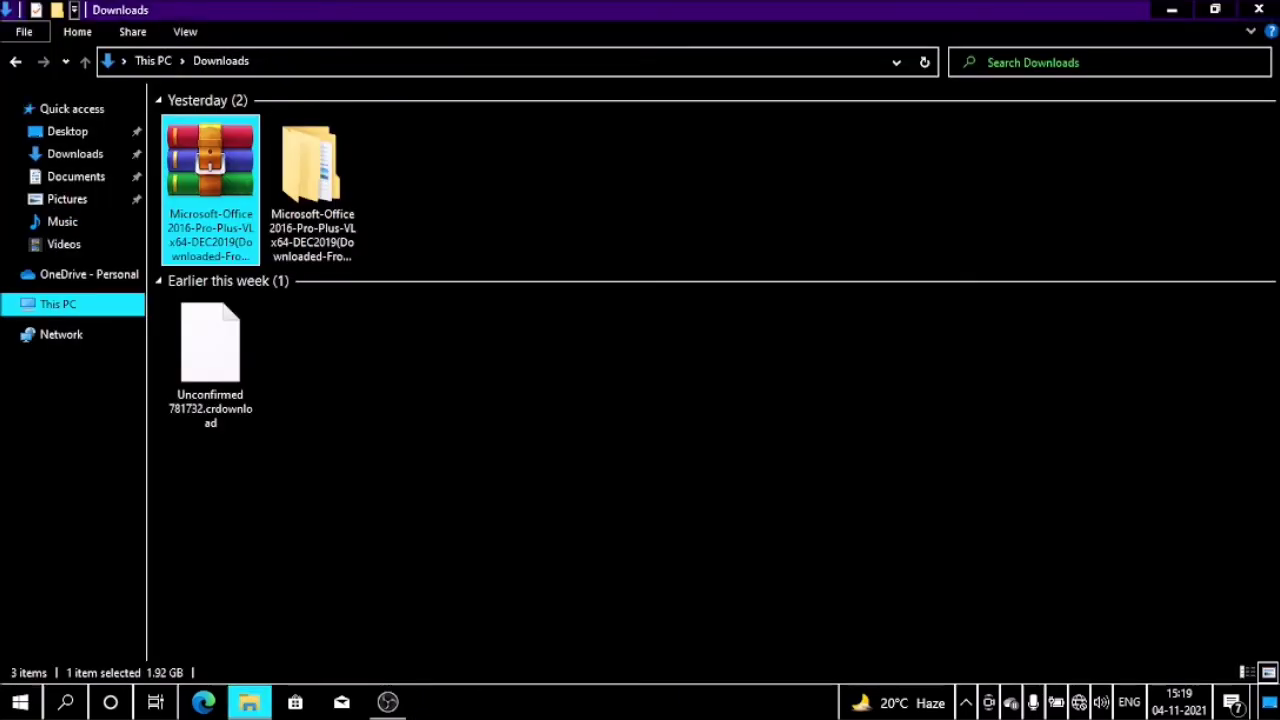
# Review the extraction options offered for the Microsoft Office 2016 archive, including extracting to its own folder, without extracting it.
pyautogui.hotkey('shift', 'F10')
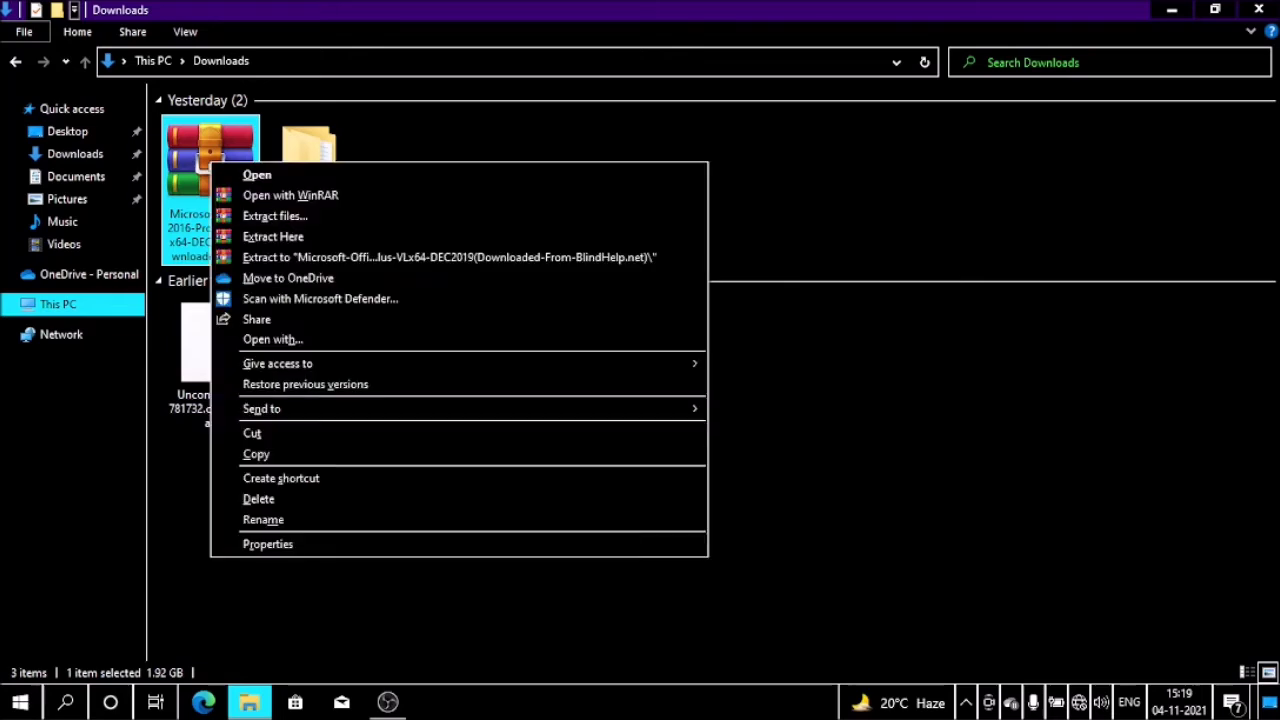
pyautogui.press('Down')
pyautogui.press('Down')
pyautogui.press('Down')
pyautogui.press('Down')
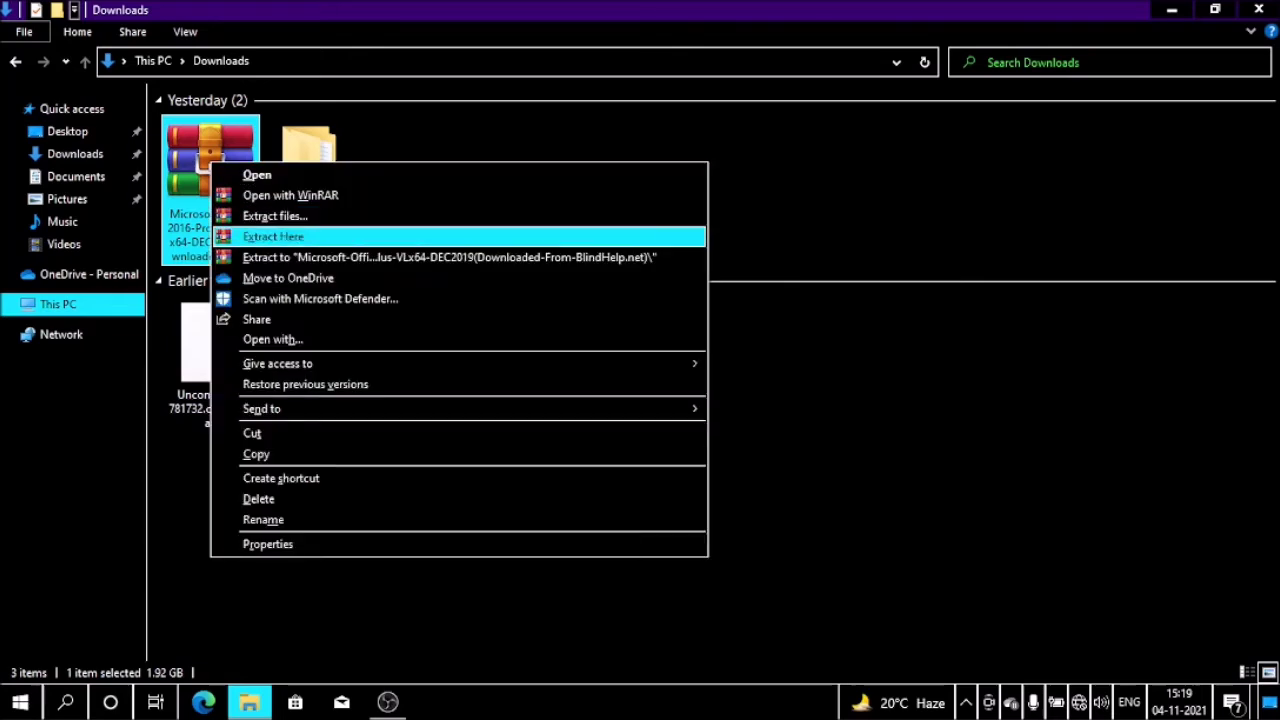
pyautogui.press('Down')
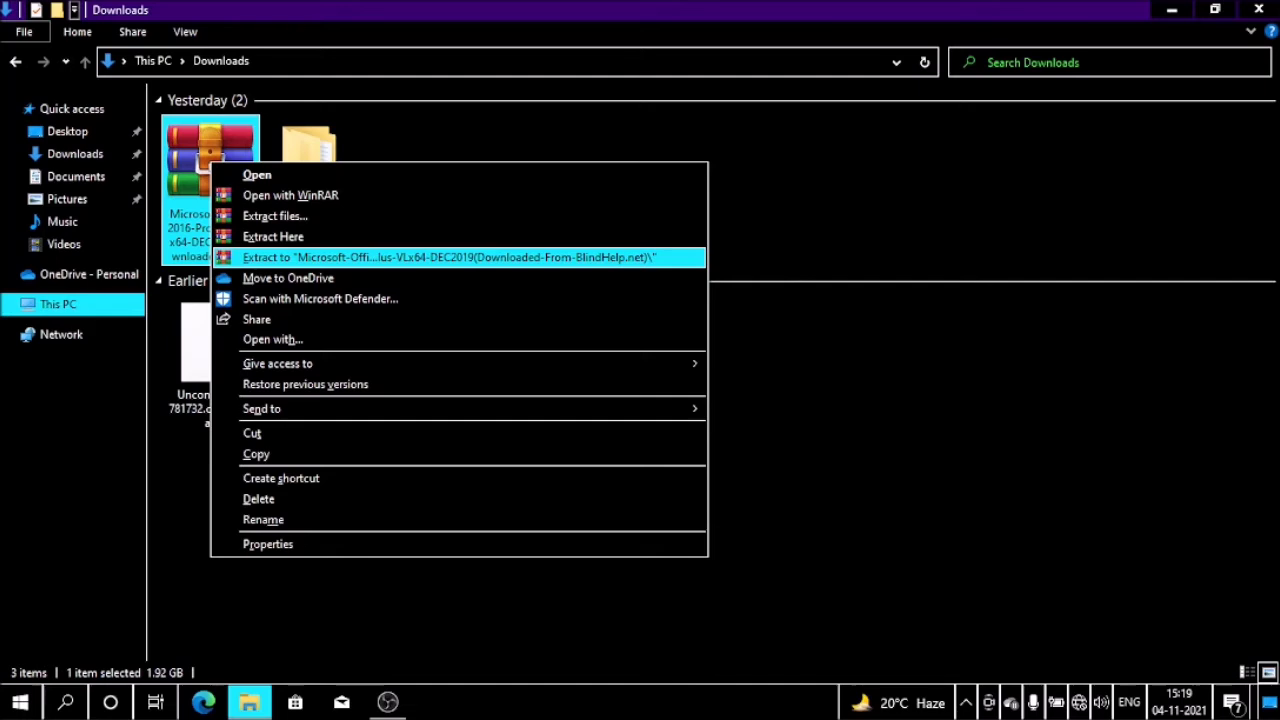
pyautogui.press('Down')
pyautogui.press('Up')
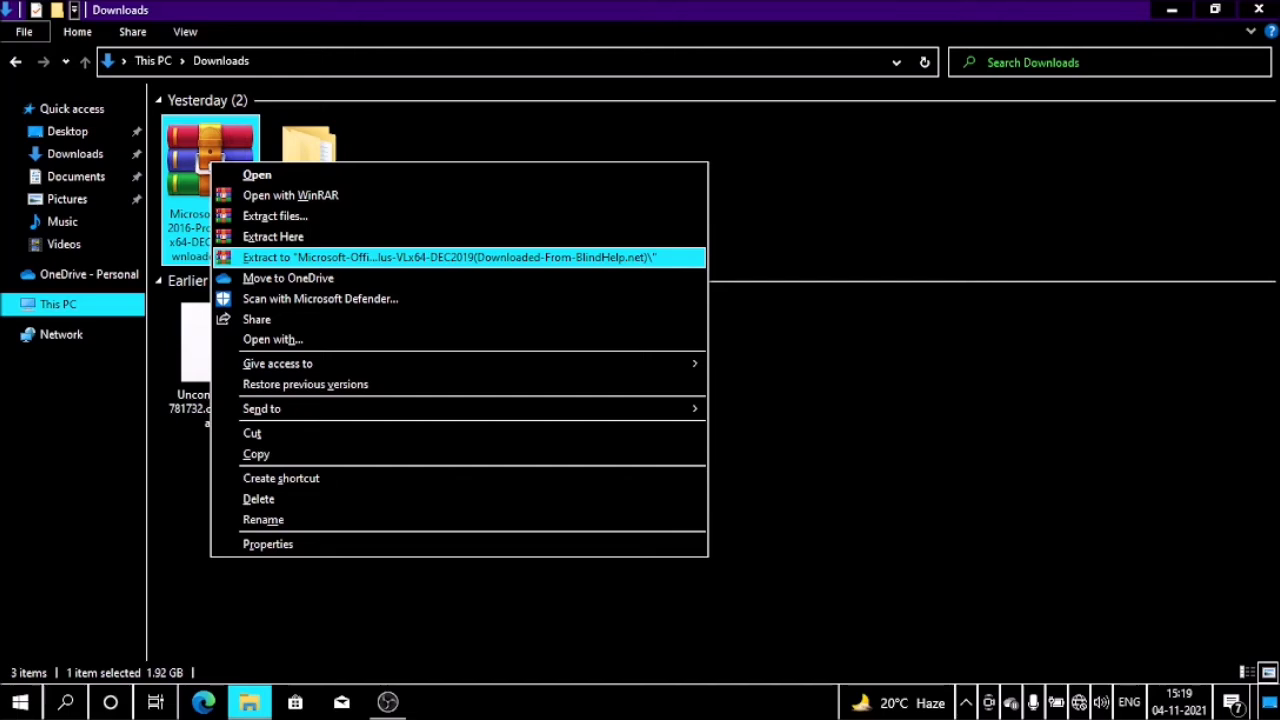
pyautogui.press('Escape')
# Open the extracted Microsoft-Office2016 folder in Downloads and enter its Microsoft-Office2016-Pro-Plus-VLx64-DEC2019 subfolder.
pyautogui.press('Right')
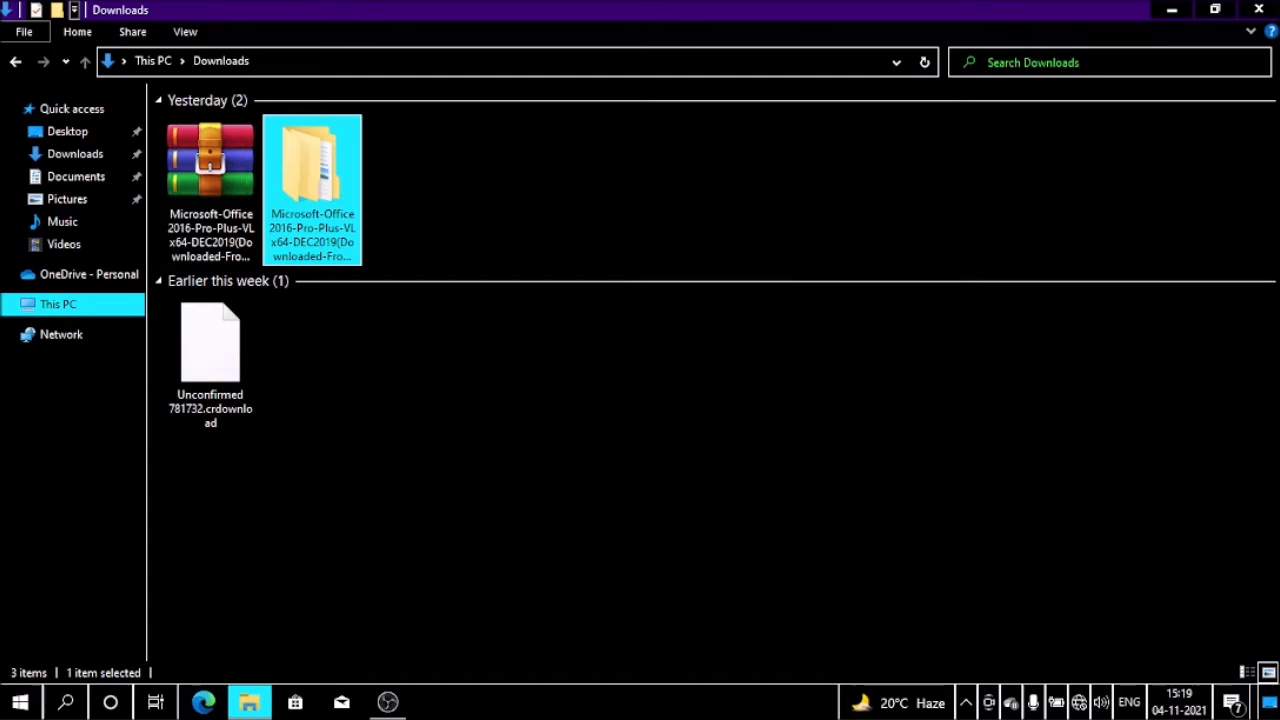
pyautogui.press('Return')
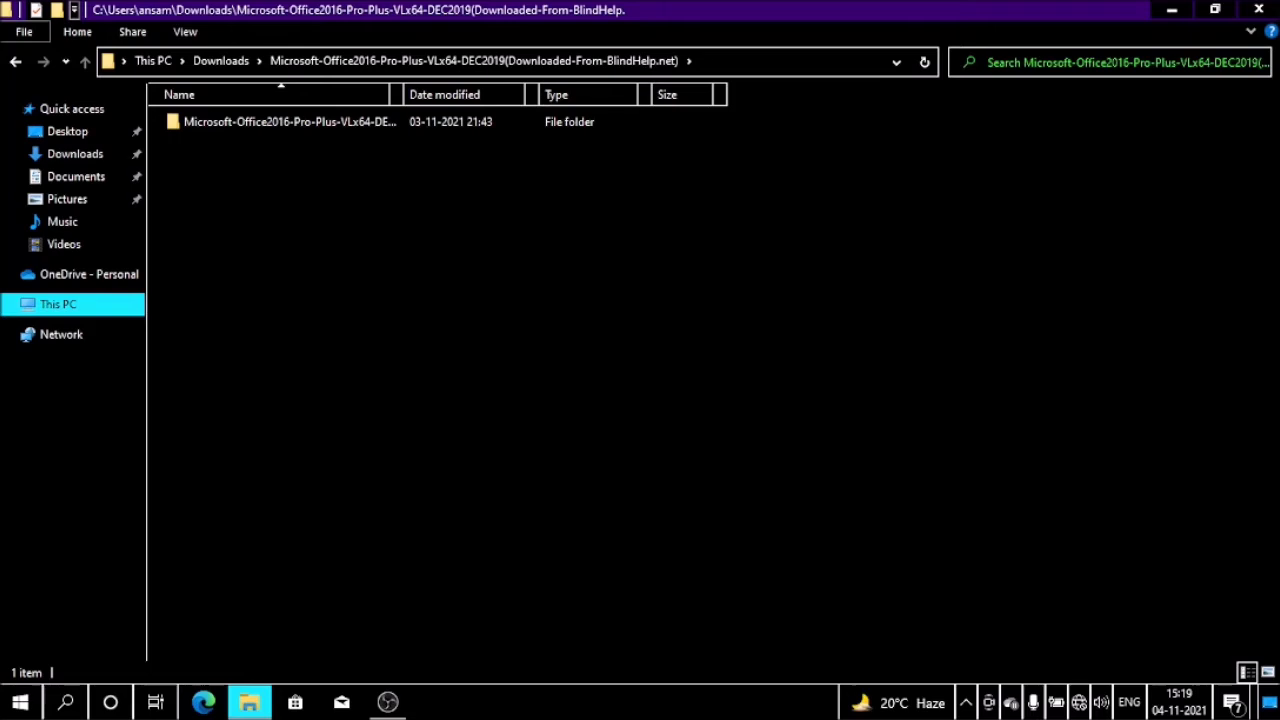
pyautogui.press('Down')
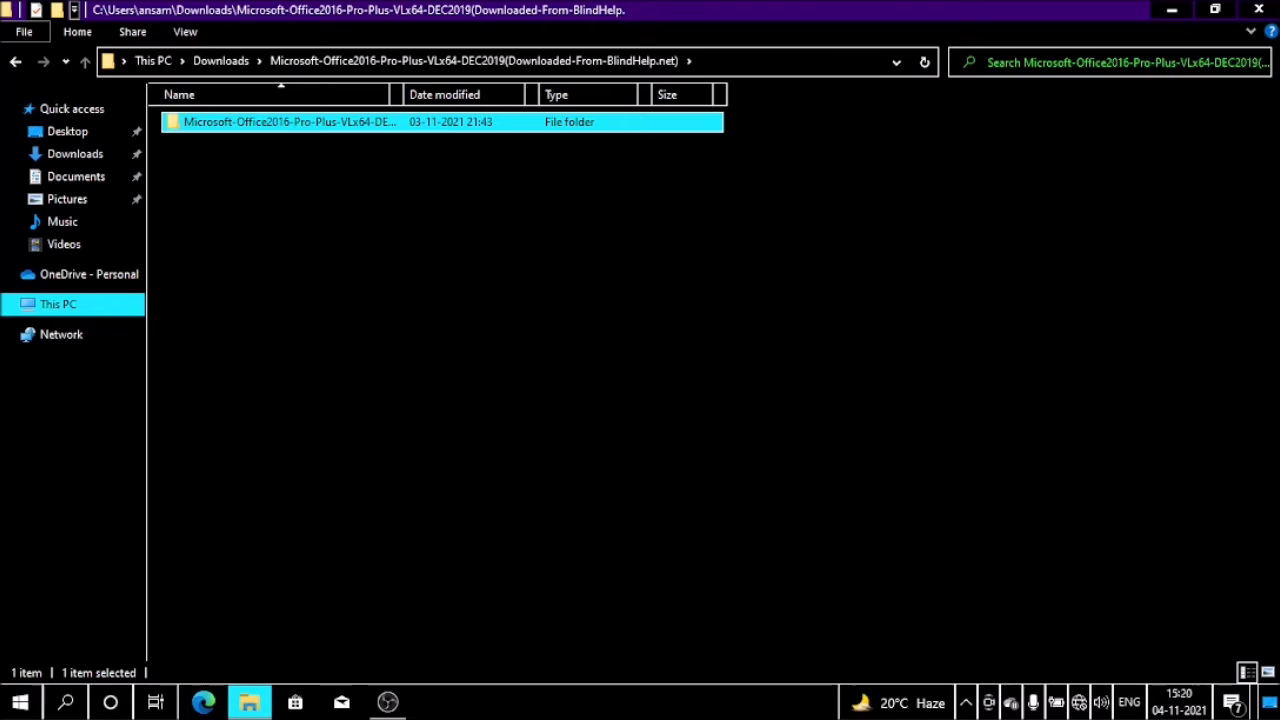
pyautogui.press('Return')
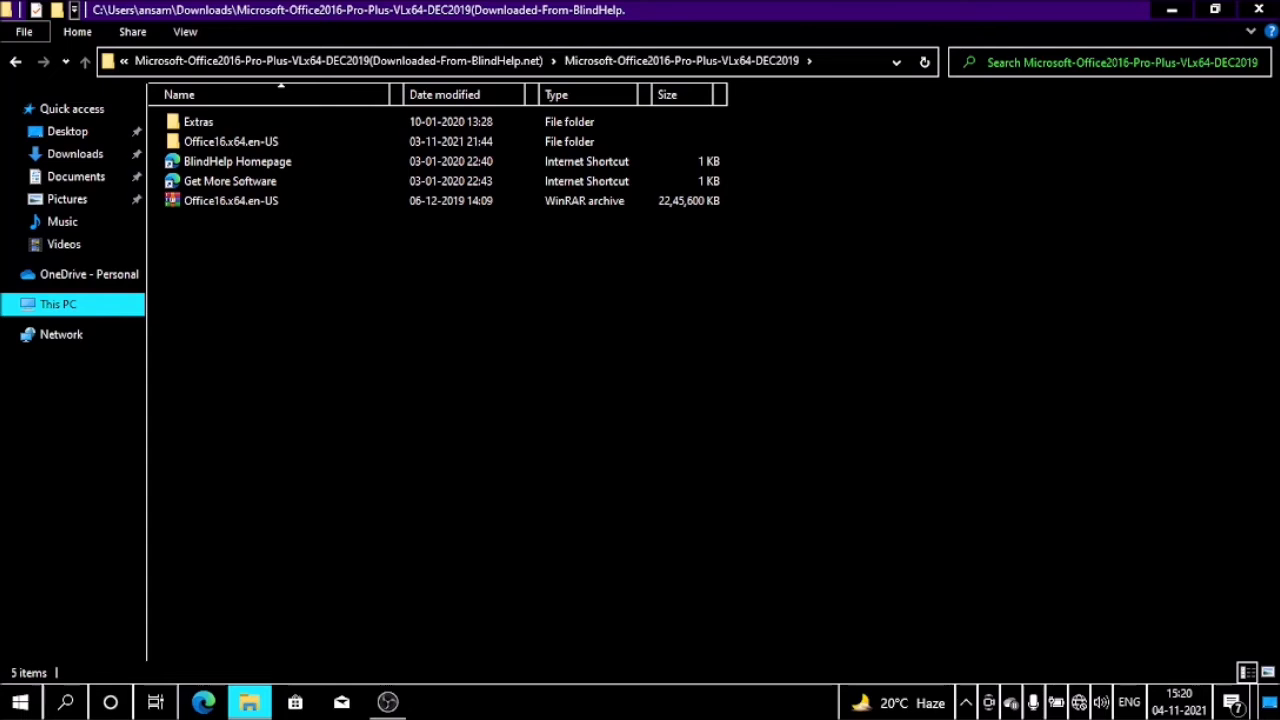
# Open the Office16.x64.en-US disc image to look at its setup.dll and setup.exe files, and close the archive window.
pyautogui.press('Down')
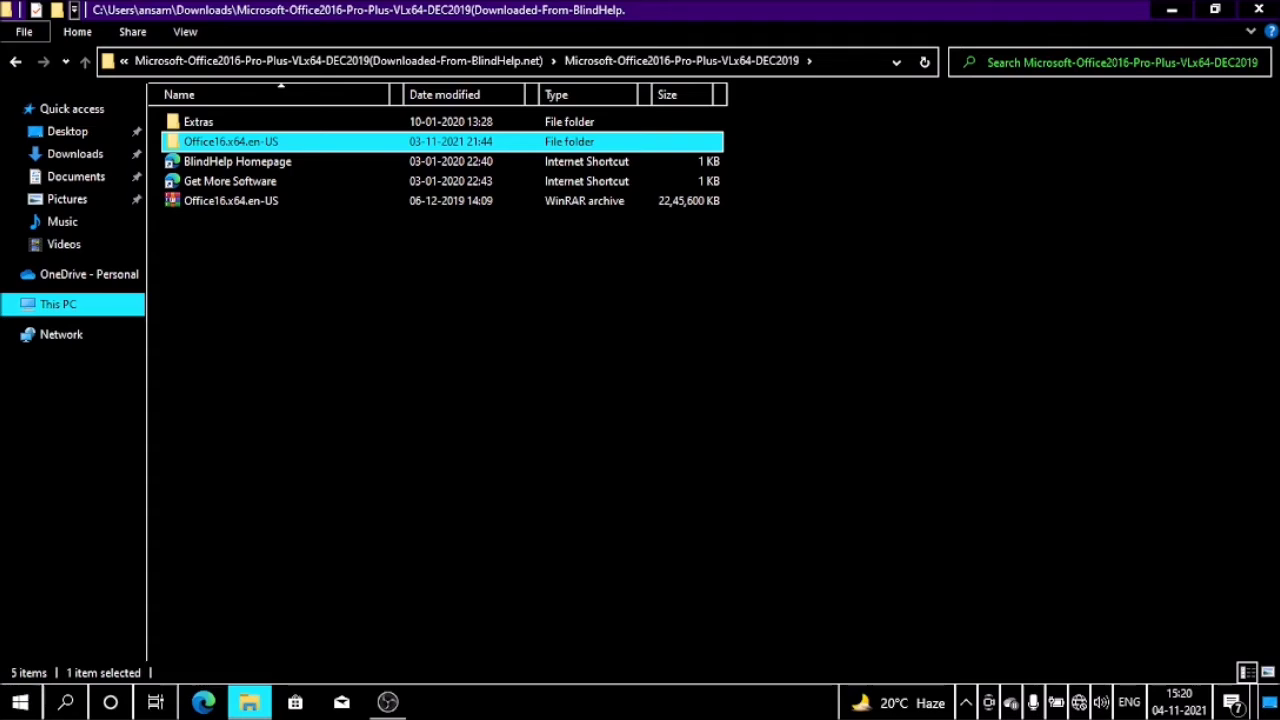
pyautogui.click(231, 201)
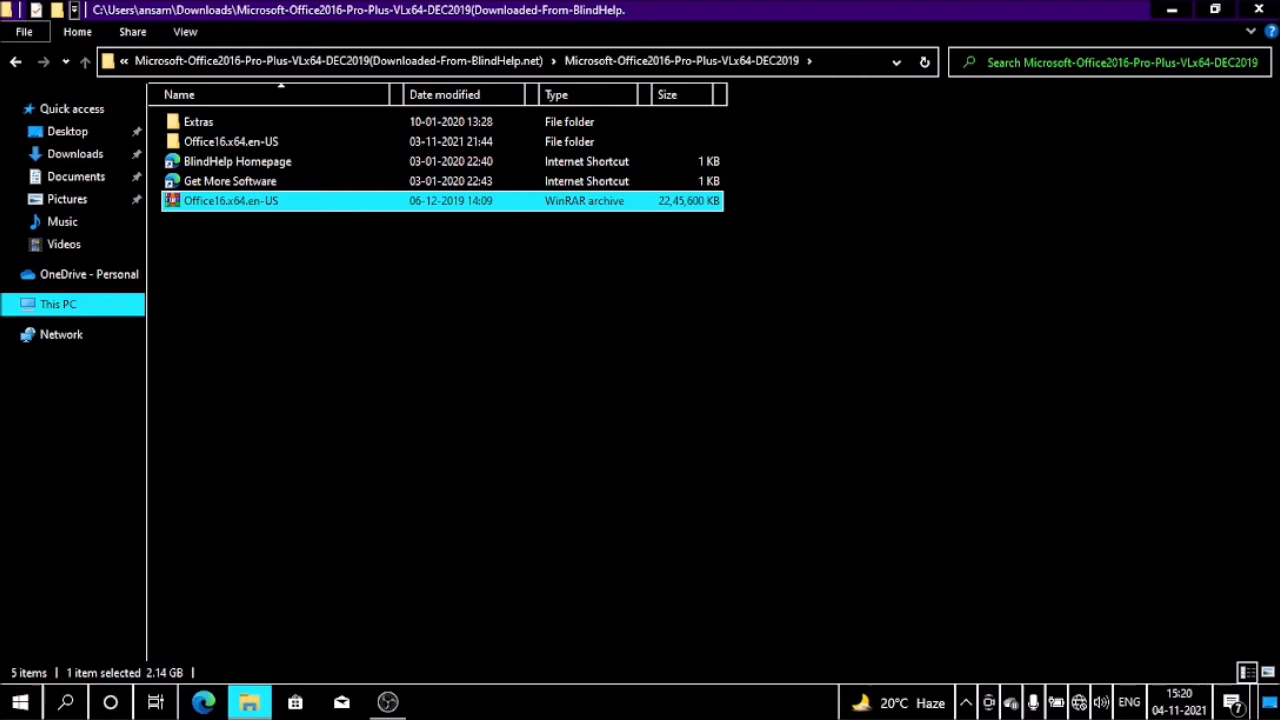
pyautogui.press('Return')
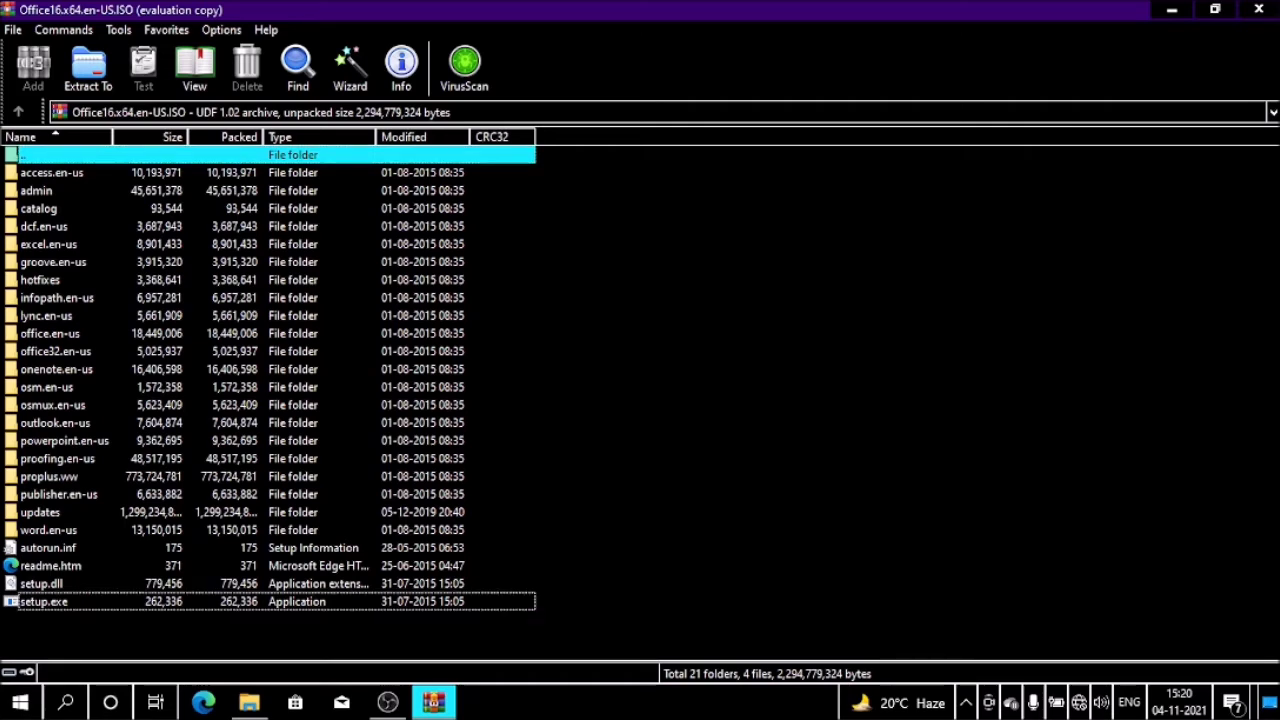
pyautogui.click(42, 584)
pyautogui.click(44, 602)
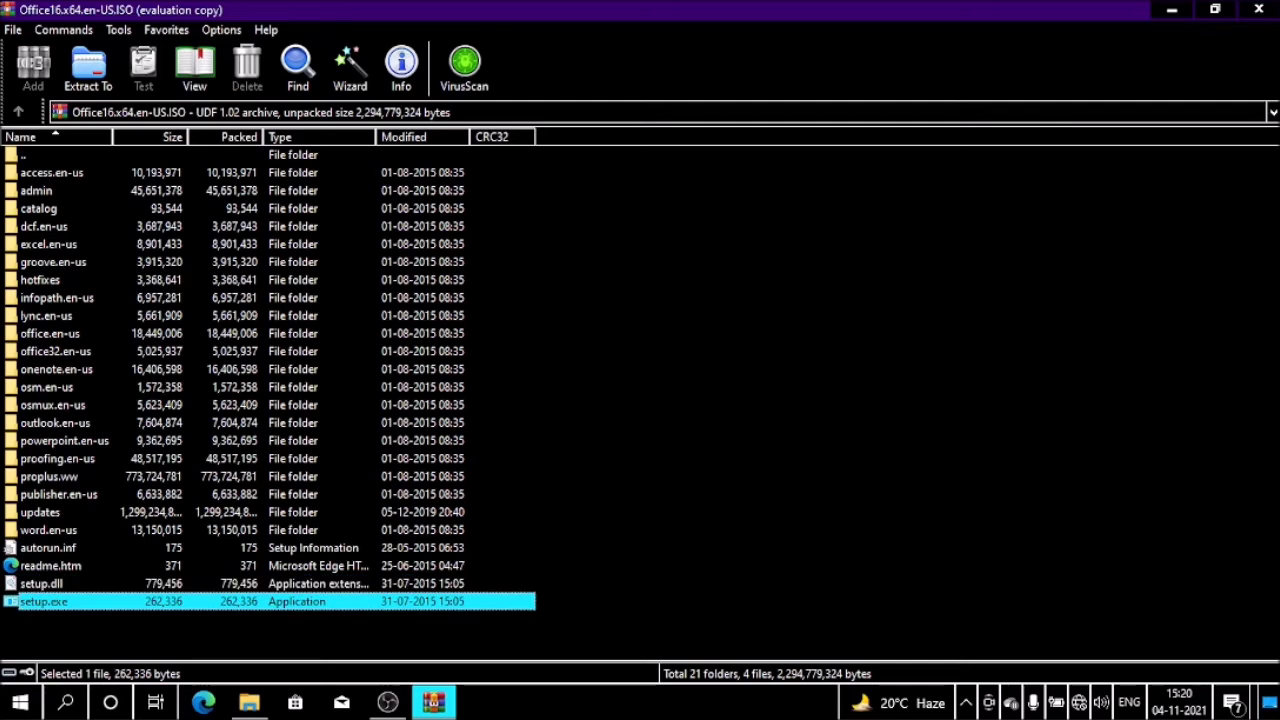
pyautogui.click(42, 584)
pyautogui.click(44, 602)
pyautogui.hotkey('alt', 'F4')
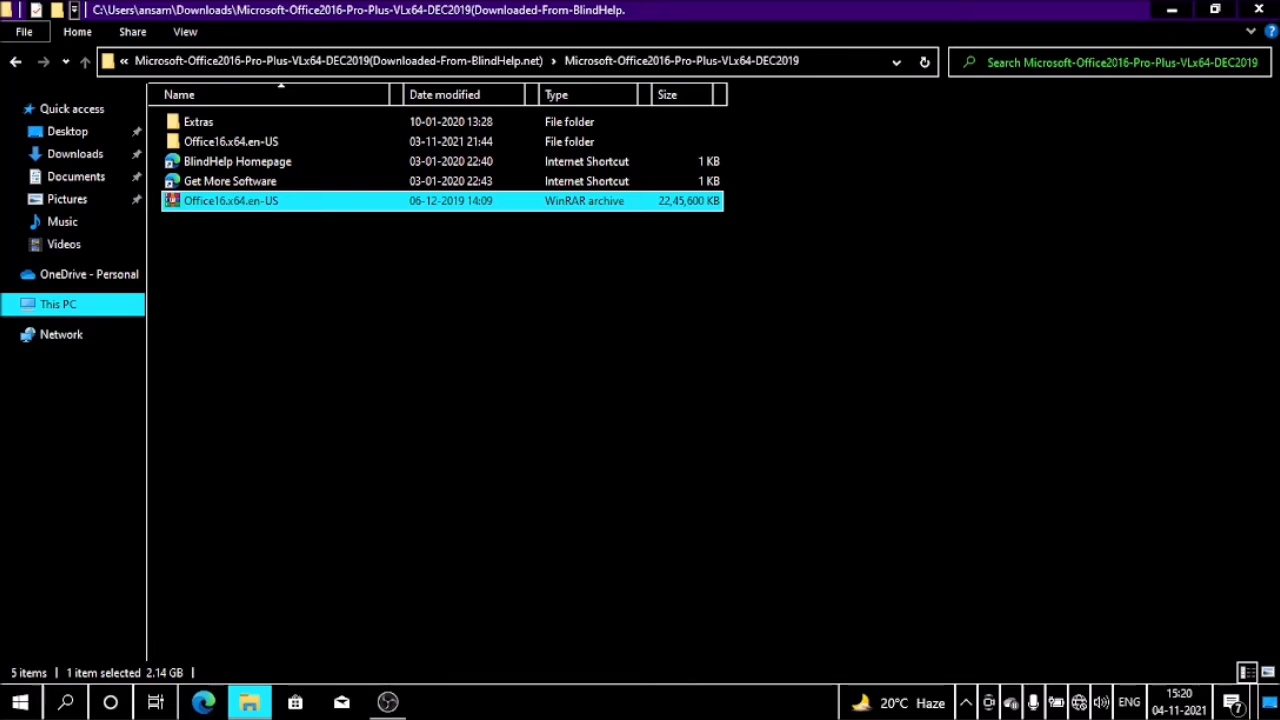
# Review the extraction options for the Office16.x64.en-US disc image, down to Extract to "Office16.x64.en-US\".
pyautogui.hotkey('shift', 'F10')
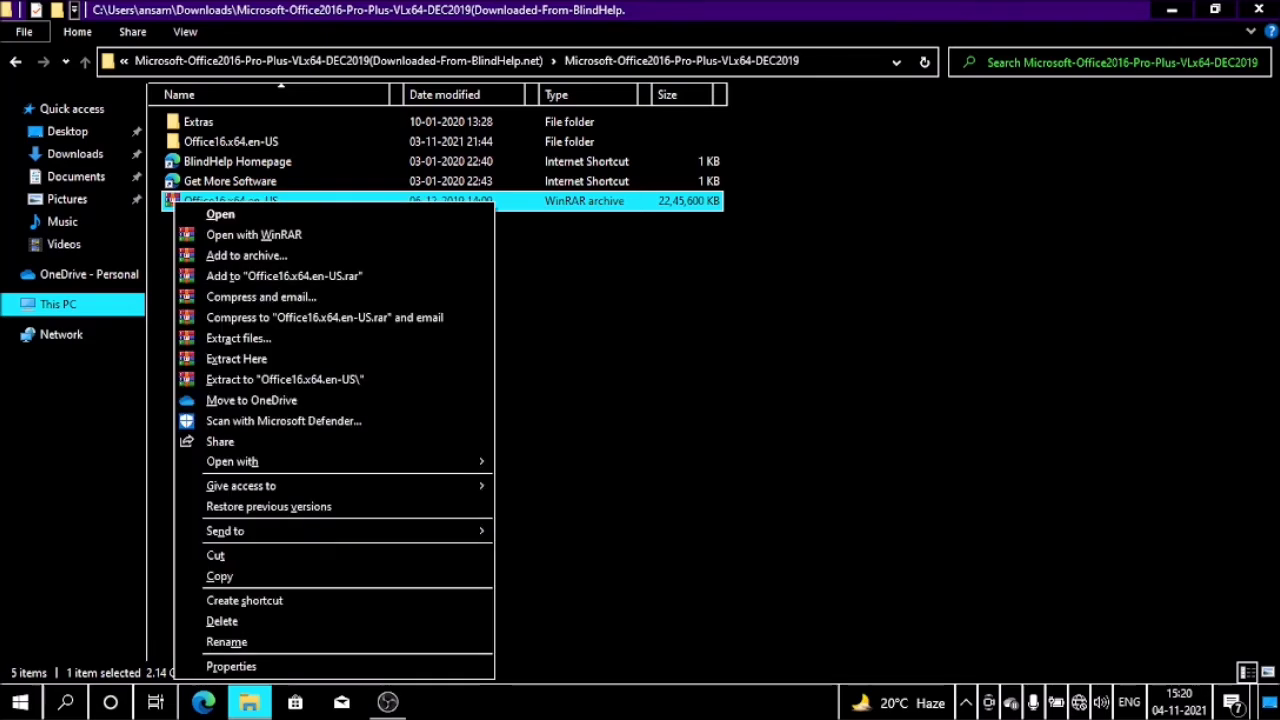
pyautogui.press('Down')
pyautogui.press('Down')
pyautogui.press('Down')
pyautogui.press('Down')
pyautogui.press('Down')
pyautogui.press('Down')
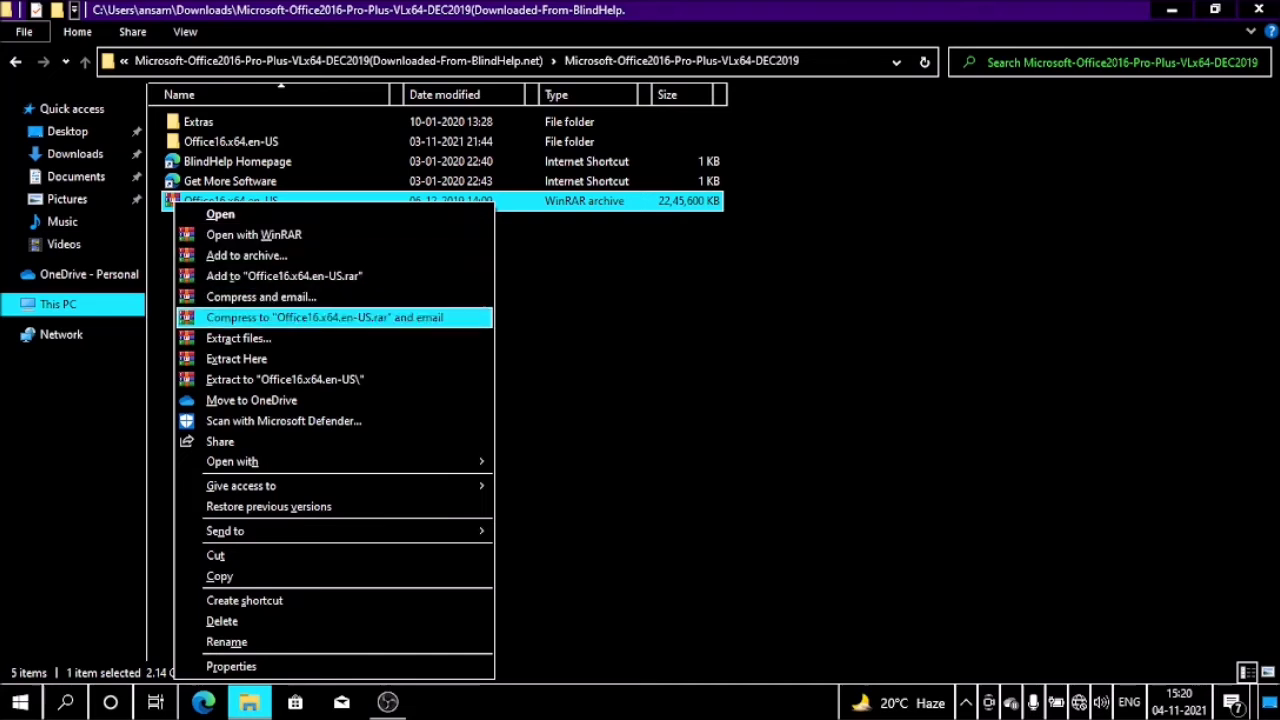
pyautogui.press('Down')
pyautogui.press('Down')
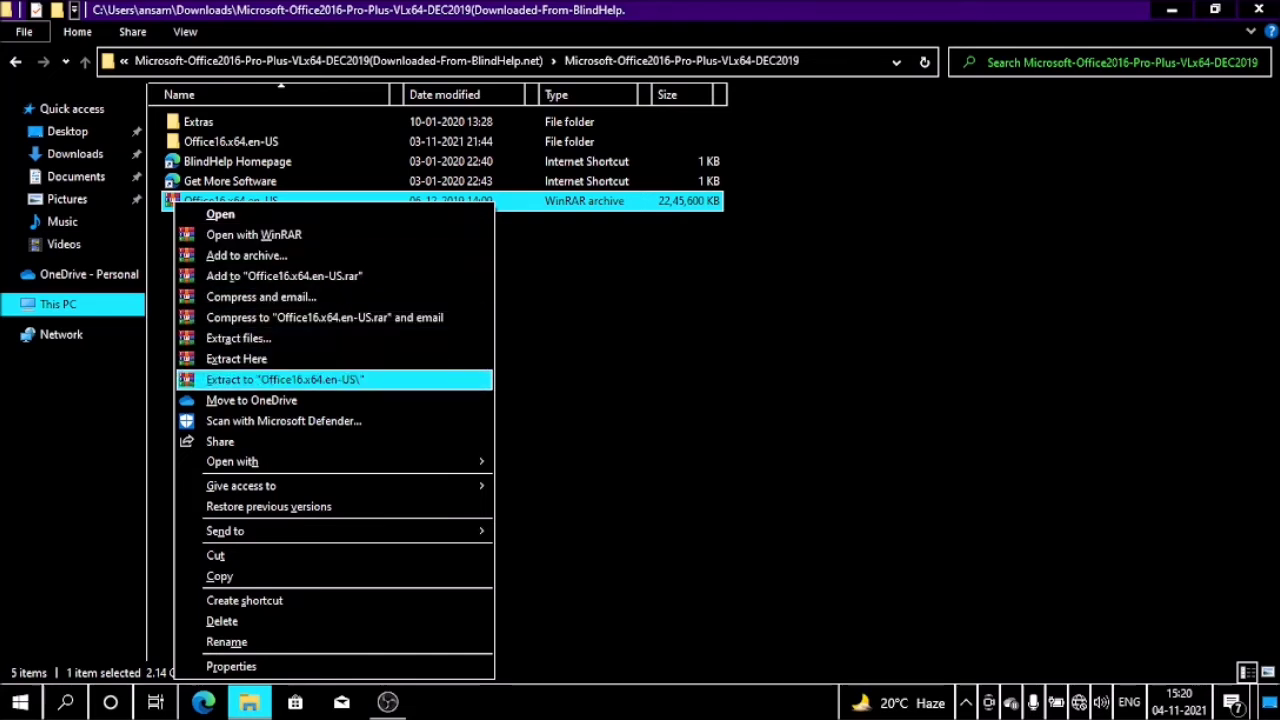
pyautogui.press('Return')
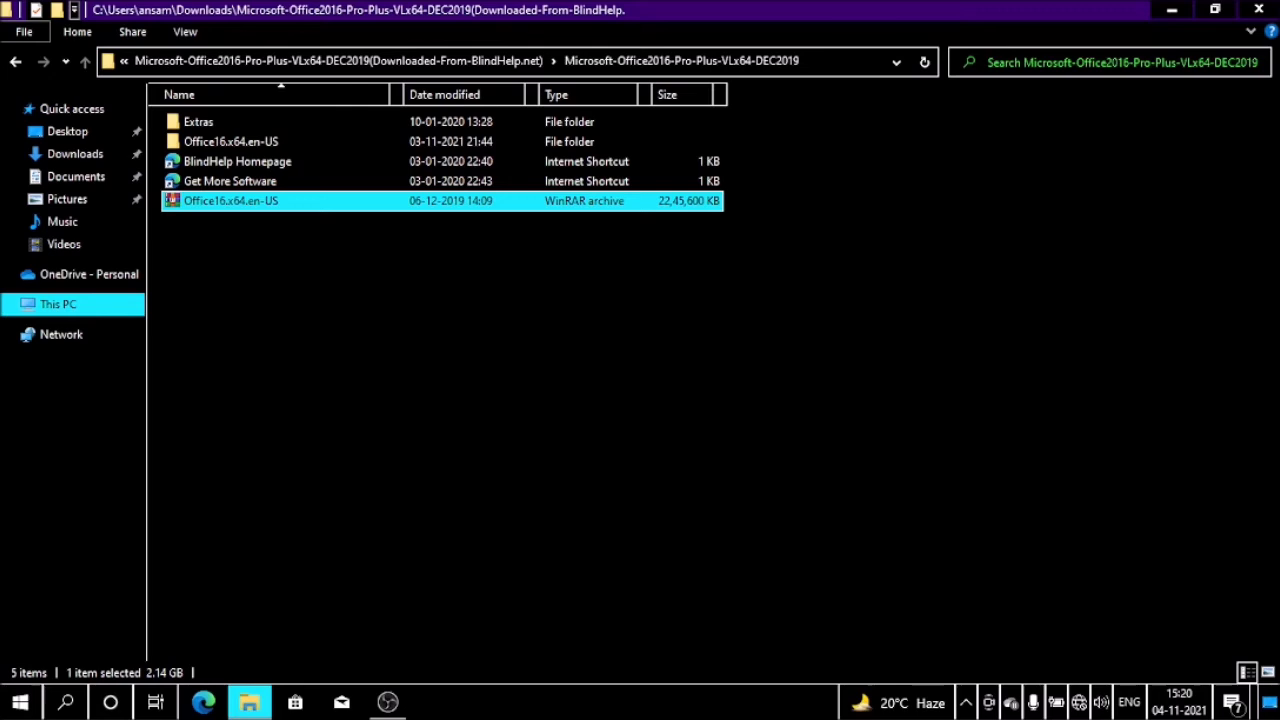
# Open the extracted Office16.x64.en-US folder and launch its setup application.
pyautogui.press('o')
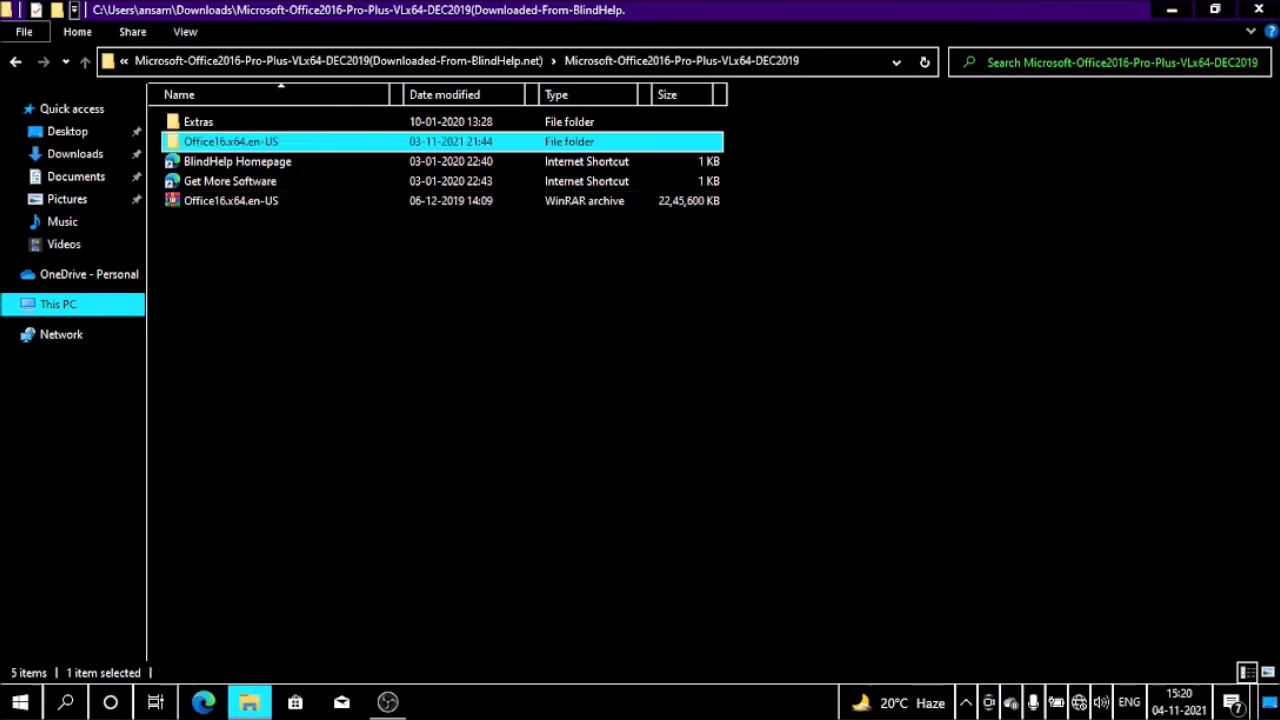
pyautogui.press('Up')
pyautogui.press('Down')
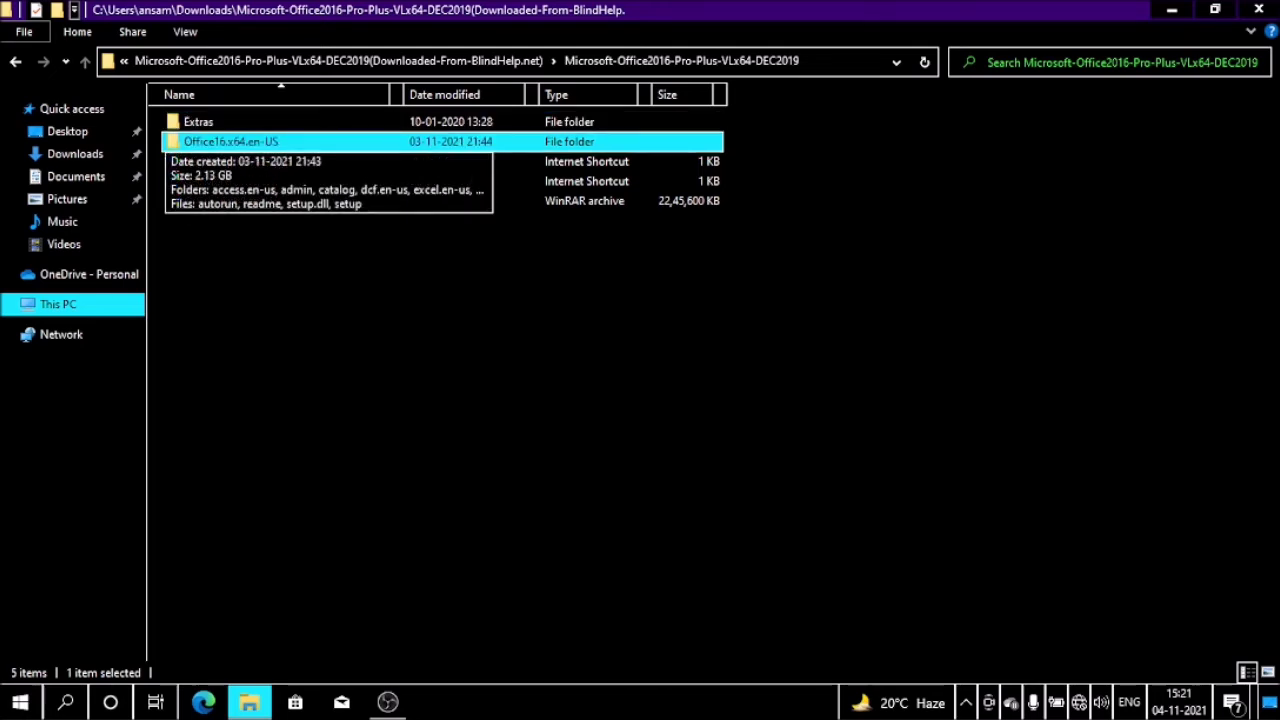
pyautogui.press('Return')
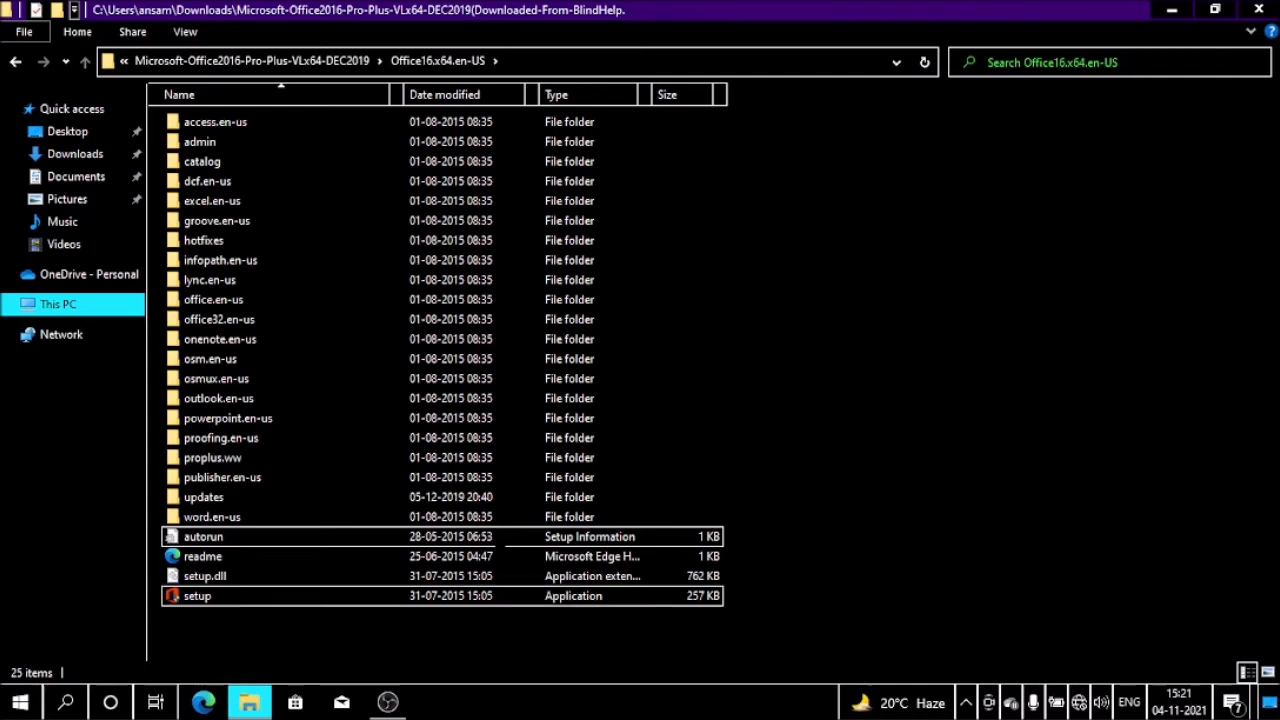
pyautogui.press('space')
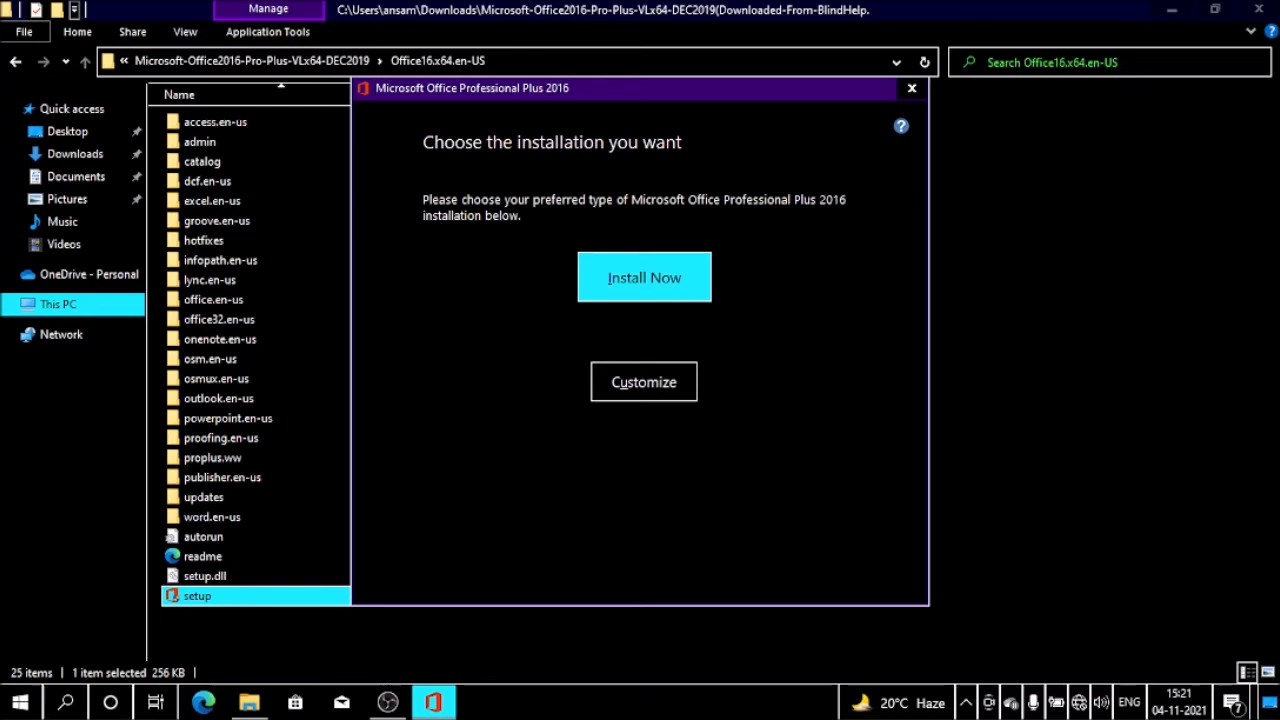
# Start the Microsoft Office Professional Plus 2016 installation with the Install Now option instead of Customize.
pyautogui.press('Tab')
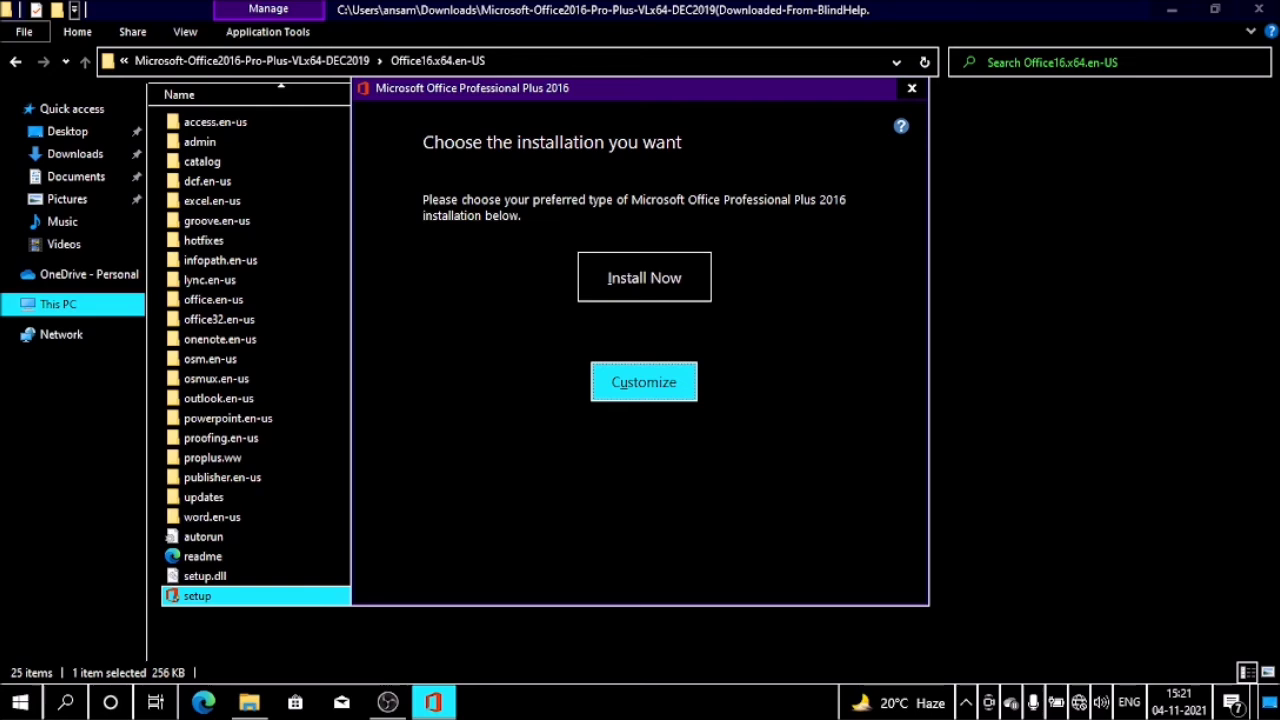
pyautogui.hotkey('shift', 'Tab')
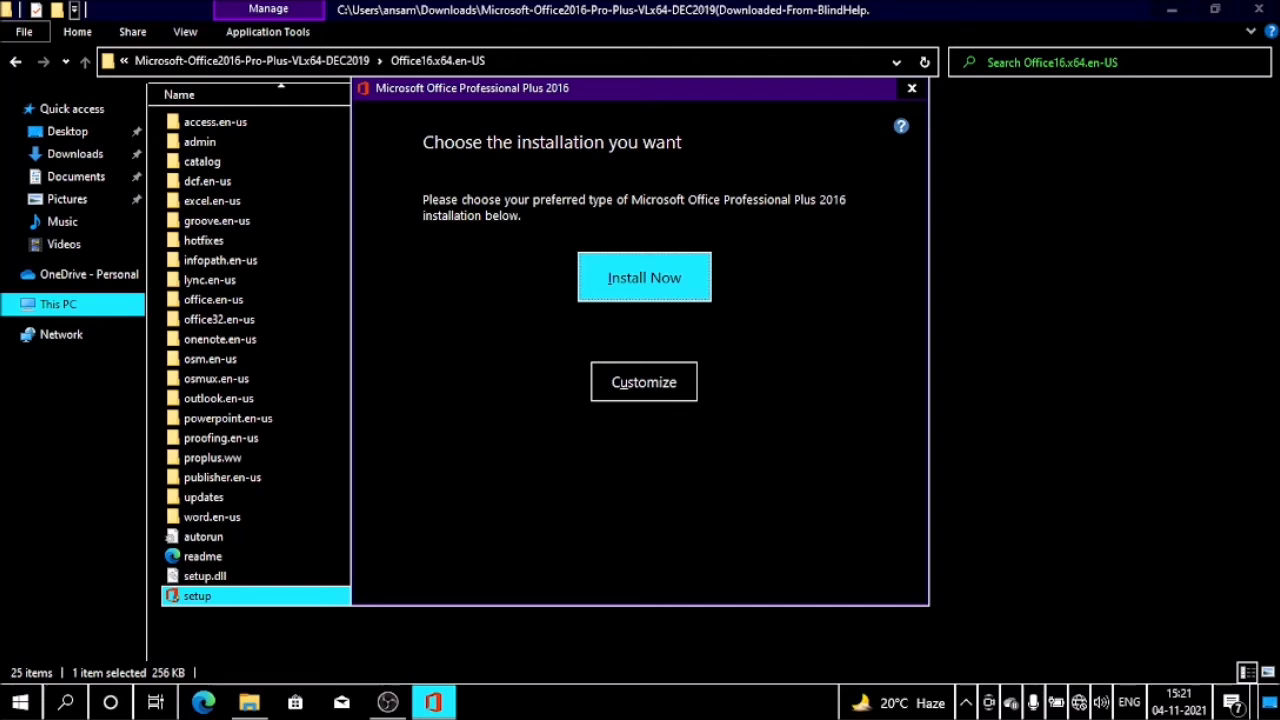
pyautogui.press('Return')
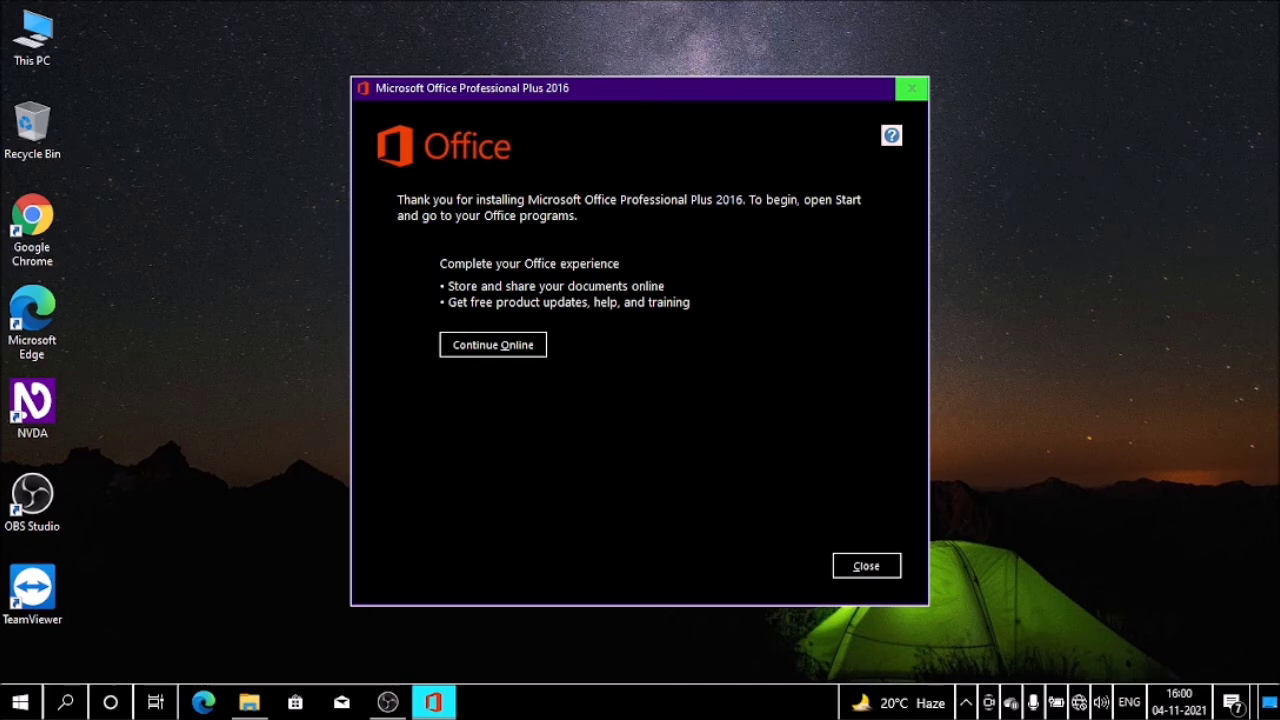
# Close the Microsoft Office Professional Plus 2016 installer without continuing online.
pyautogui.press('Tab')
pyautogui.press('Tab')
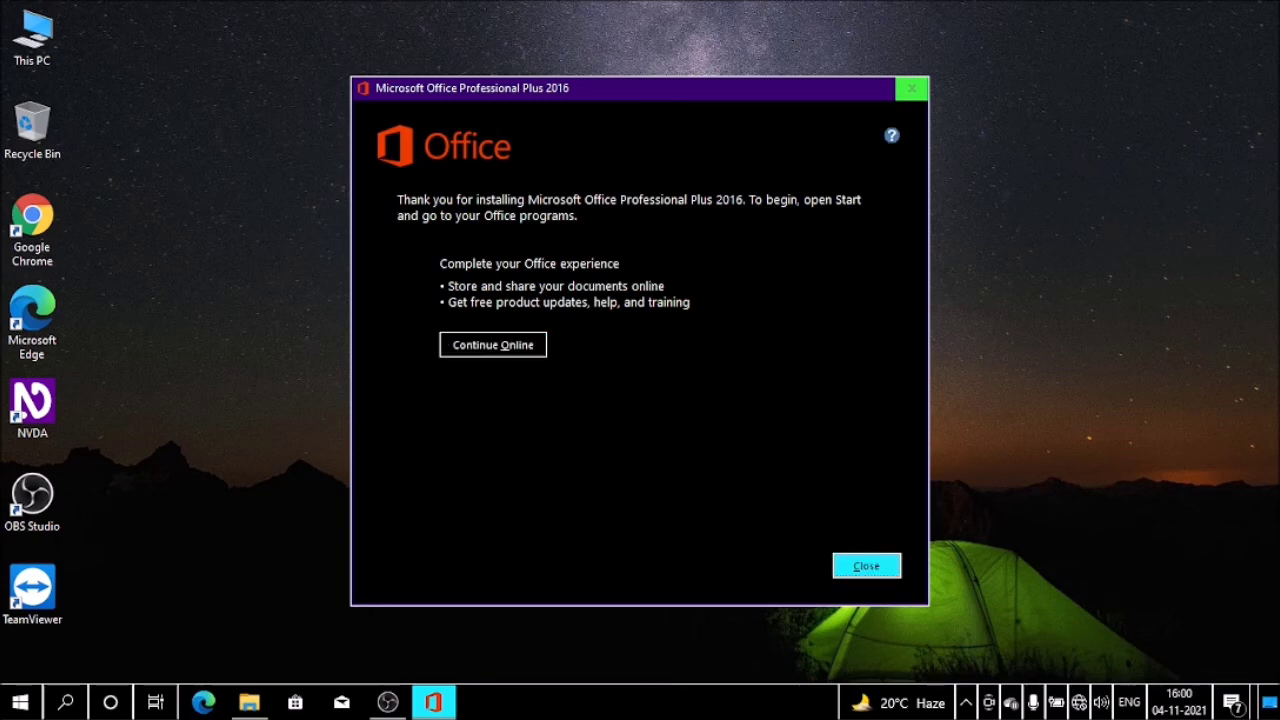
pyautogui.press('Return')
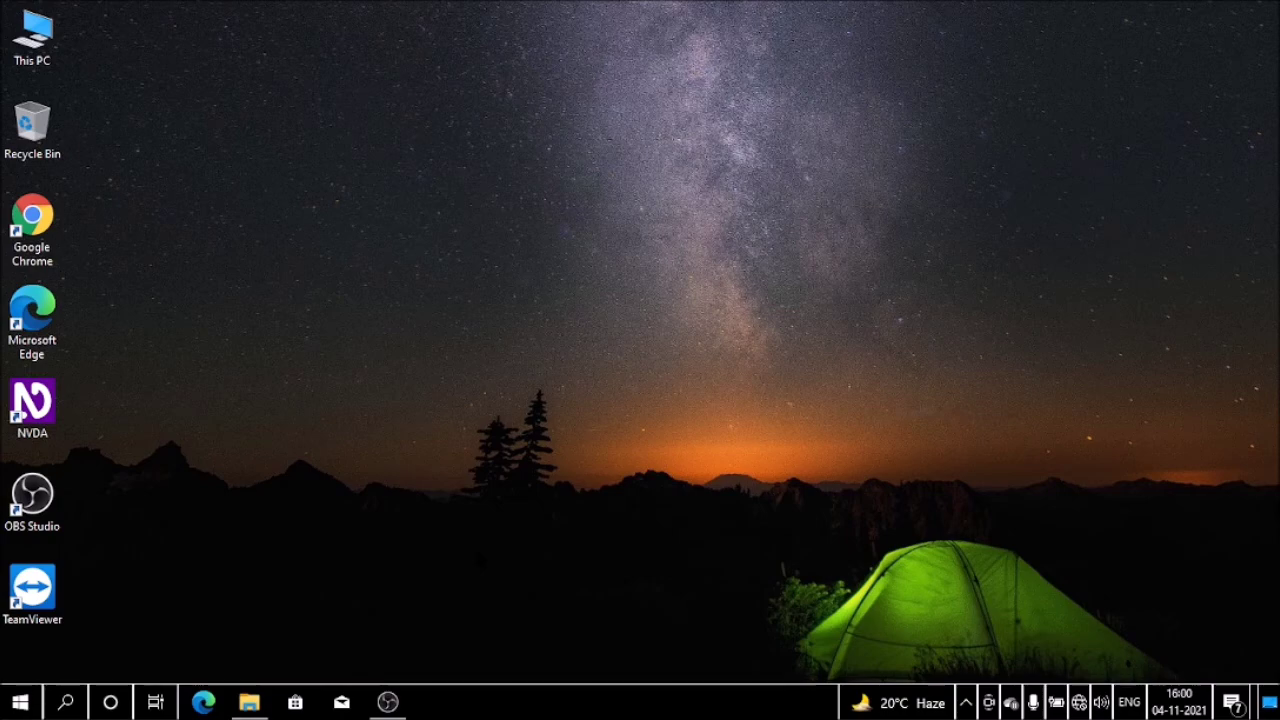
# Expand the full list of recently added programs in Start.
pyautogui.press('super')
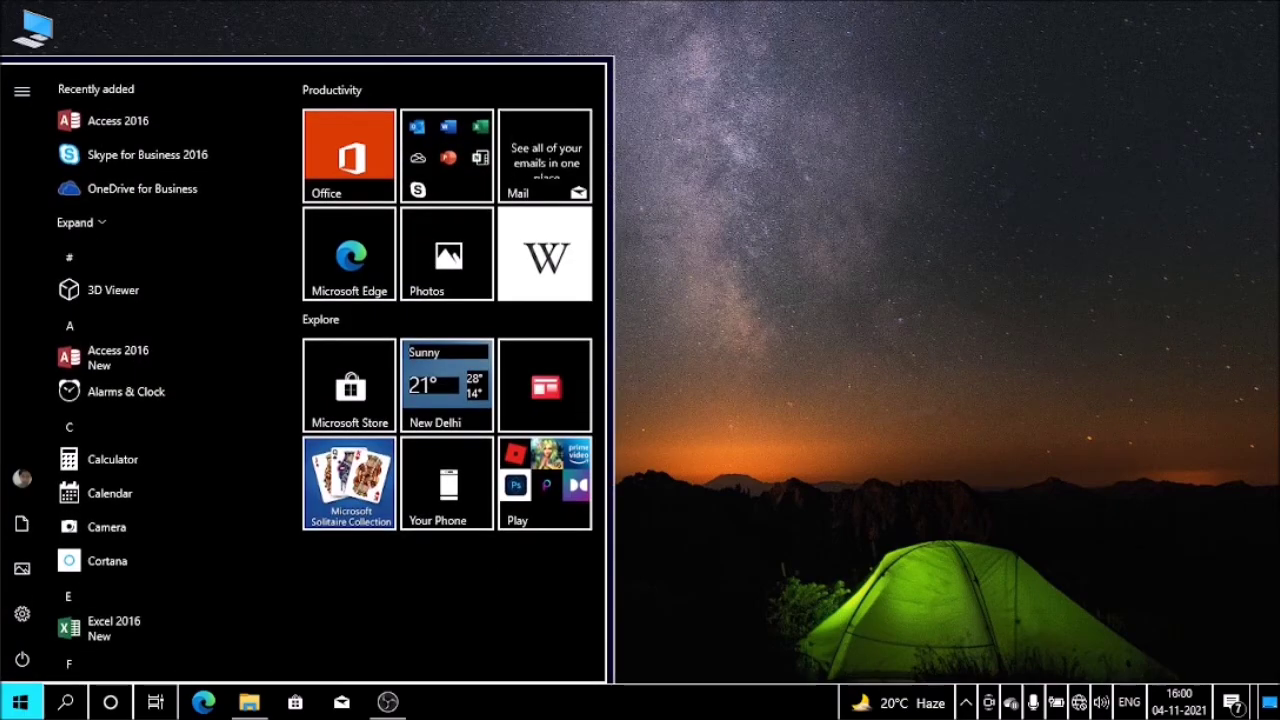
pyautogui.press('Down')
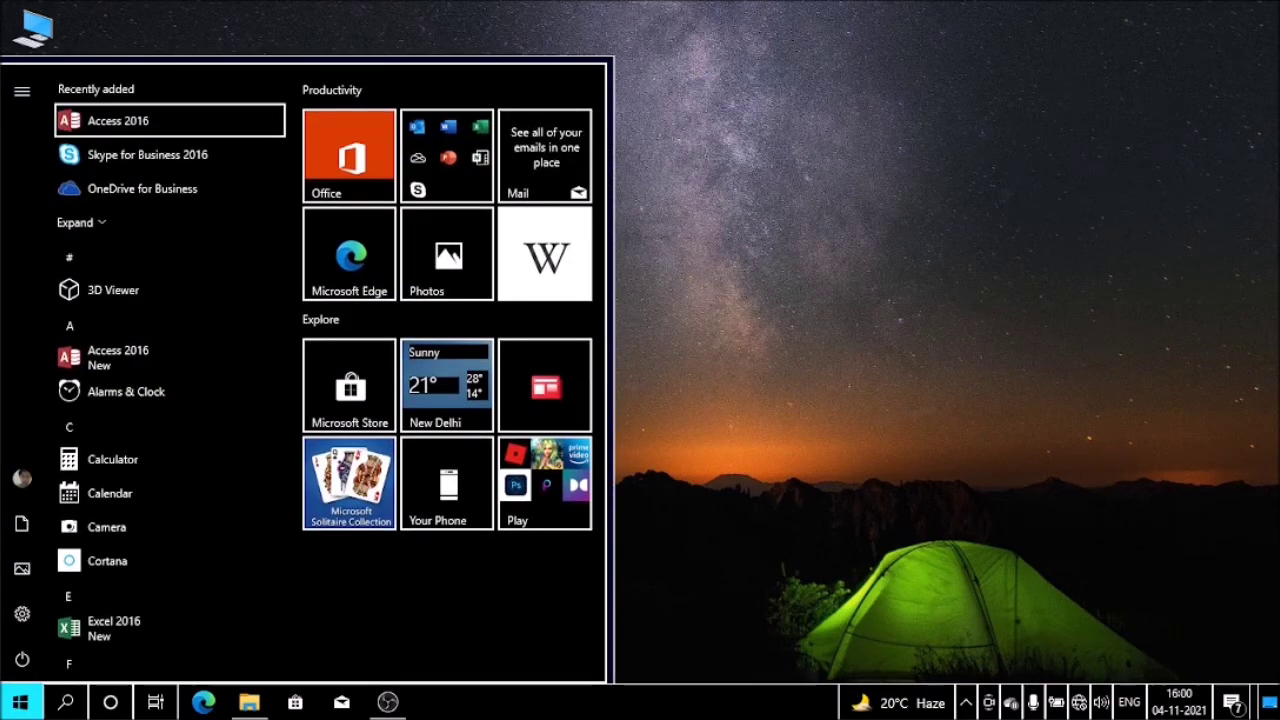
pyautogui.press('Down')
pyautogui.press('Down')
pyautogui.press('Down')
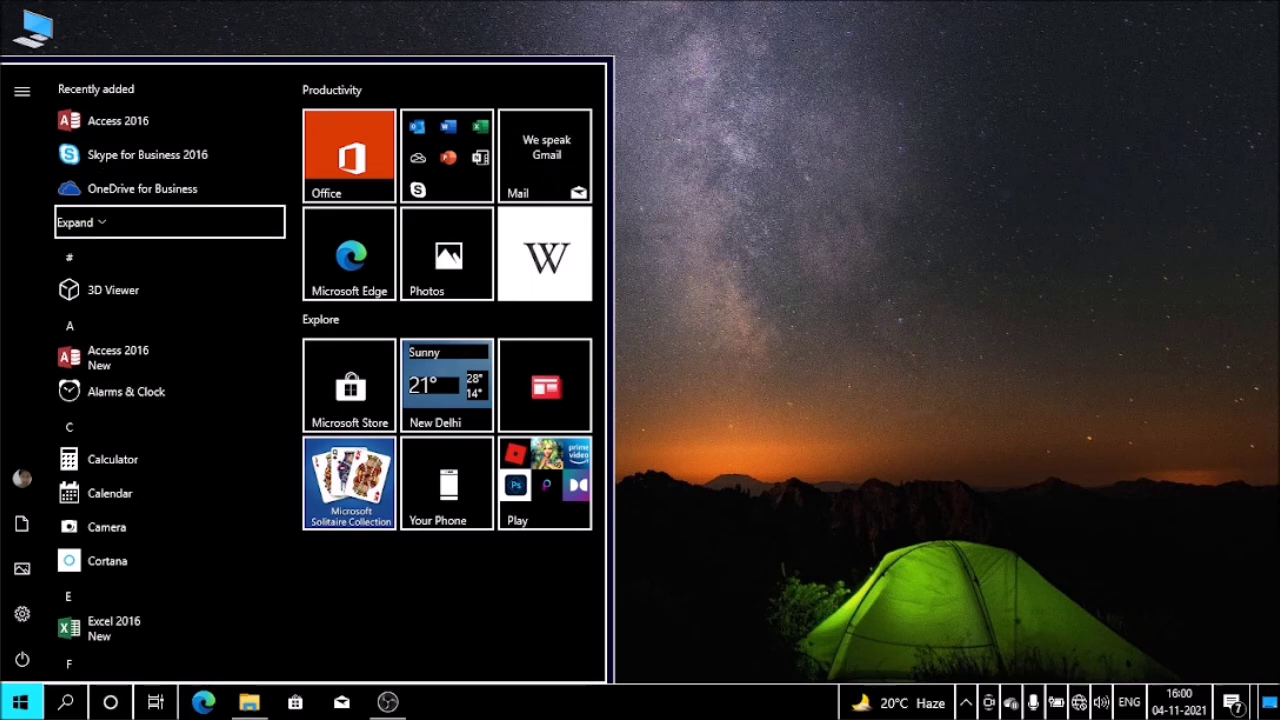
pyautogui.press('Return')
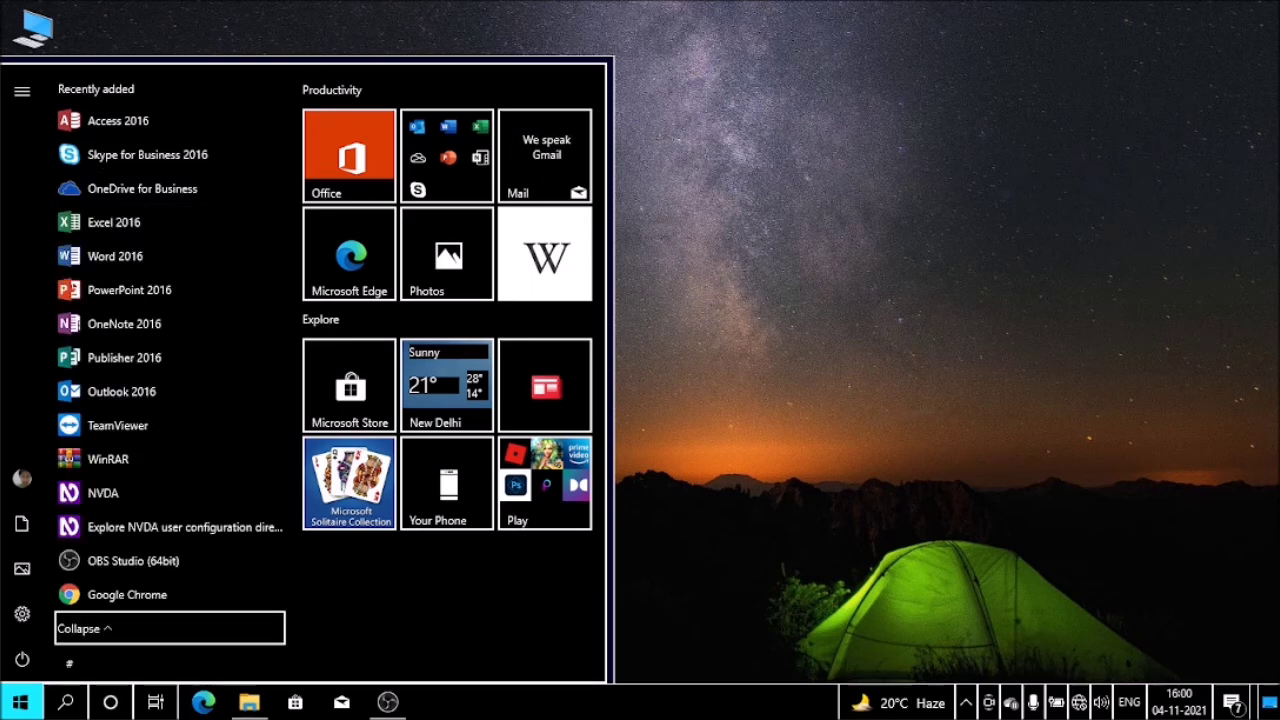
# Look through the recently added Office programs, launch Word 2016 and start with a blank document.
pyautogui.press('Home')
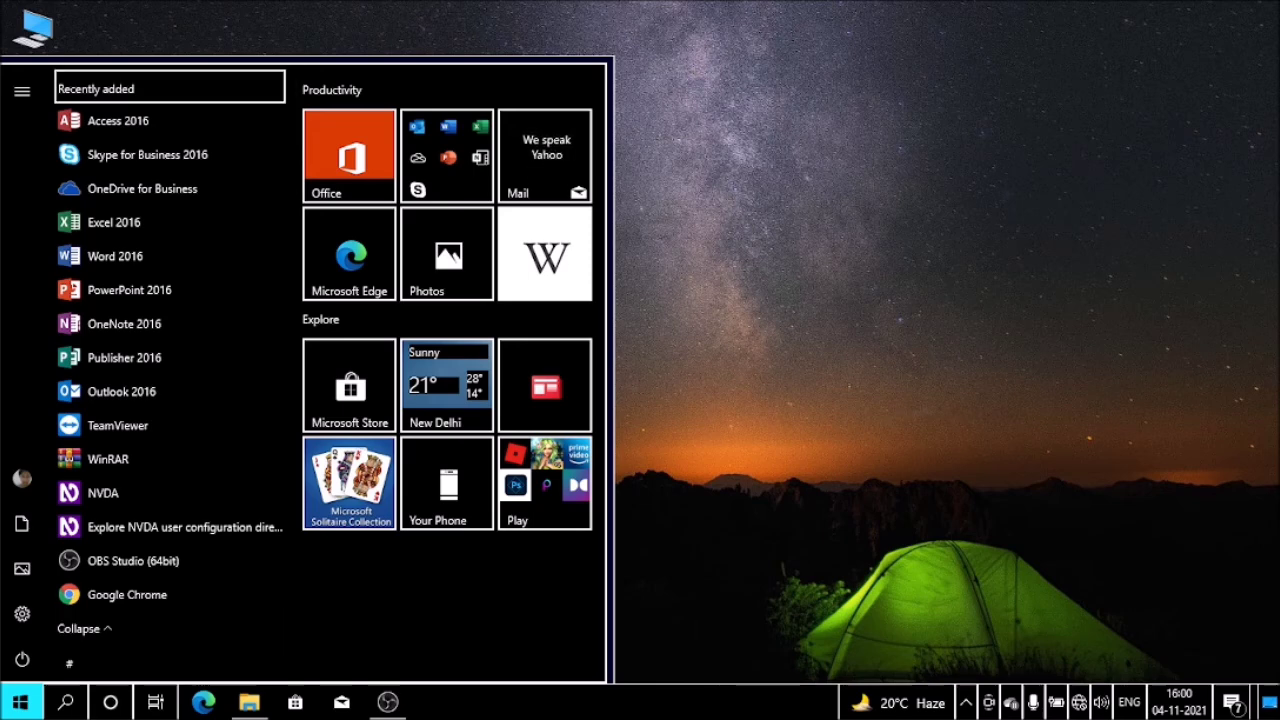
pyautogui.press('Down')
pyautogui.press('Down')
pyautogui.press('Down')
pyautogui.press('Down')
pyautogui.press('Down')
pyautogui.press('Down')
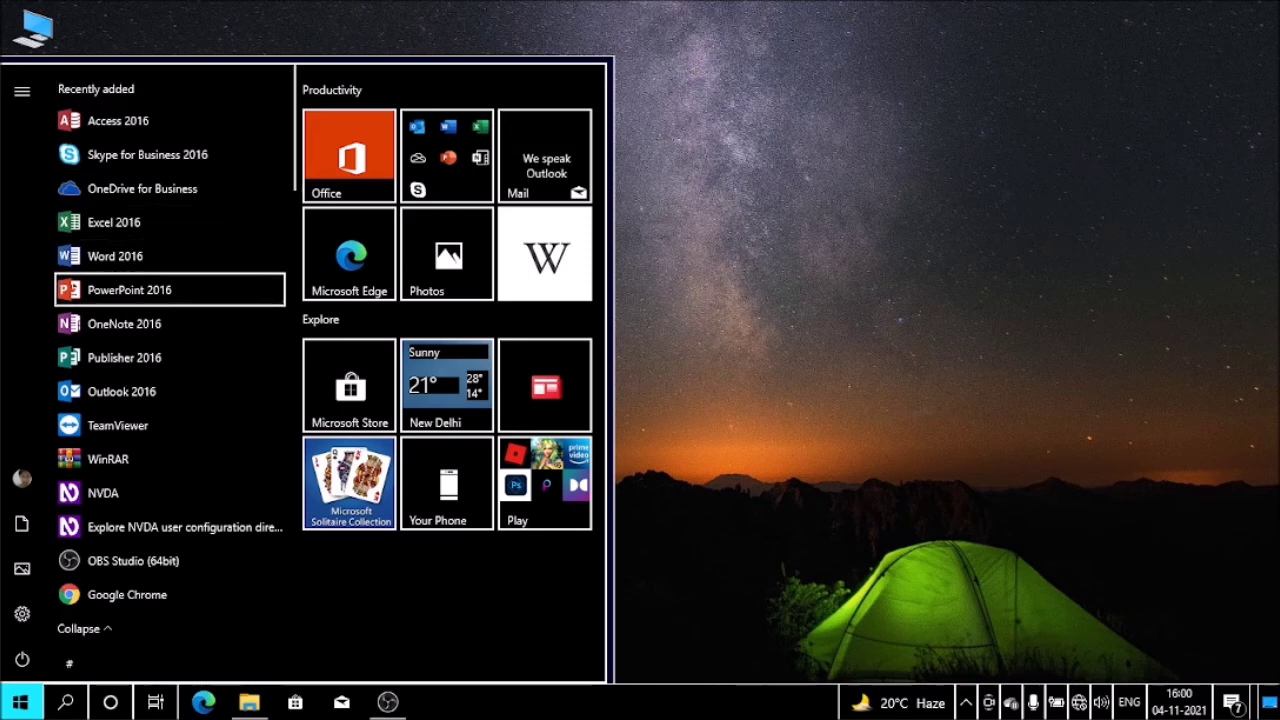
pyautogui.press('Up')
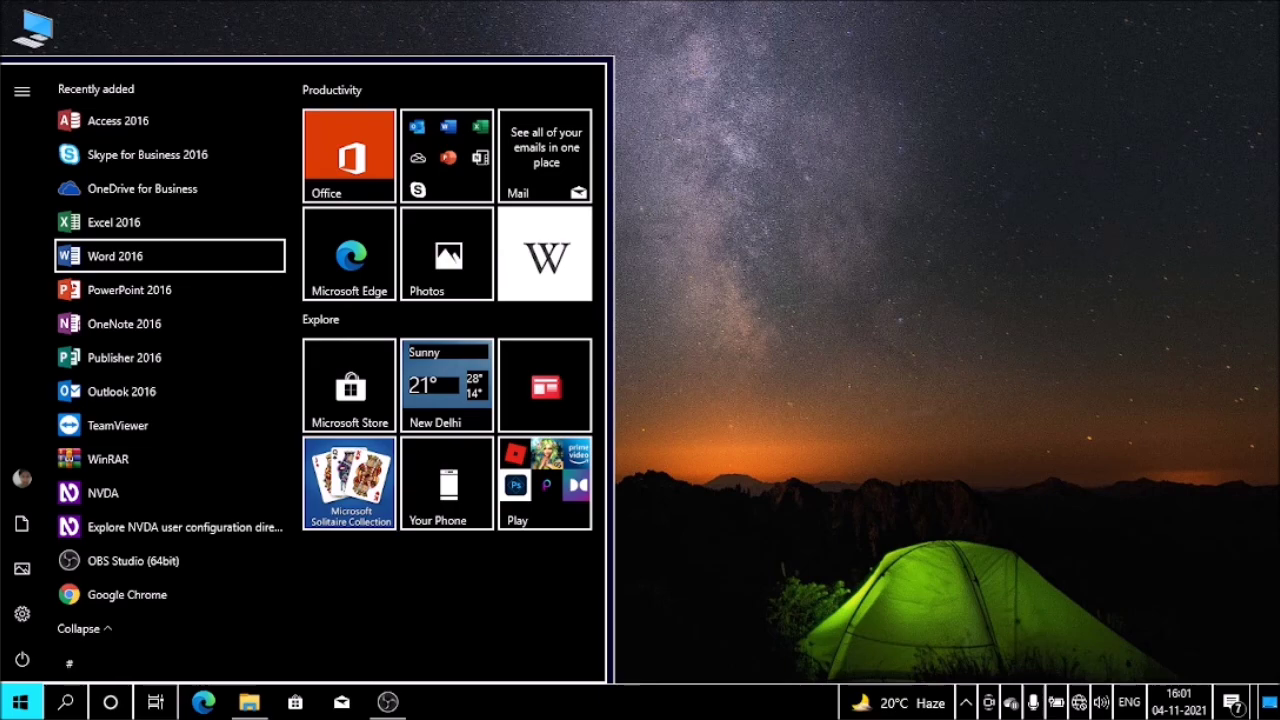
pyautogui.press('Escape')
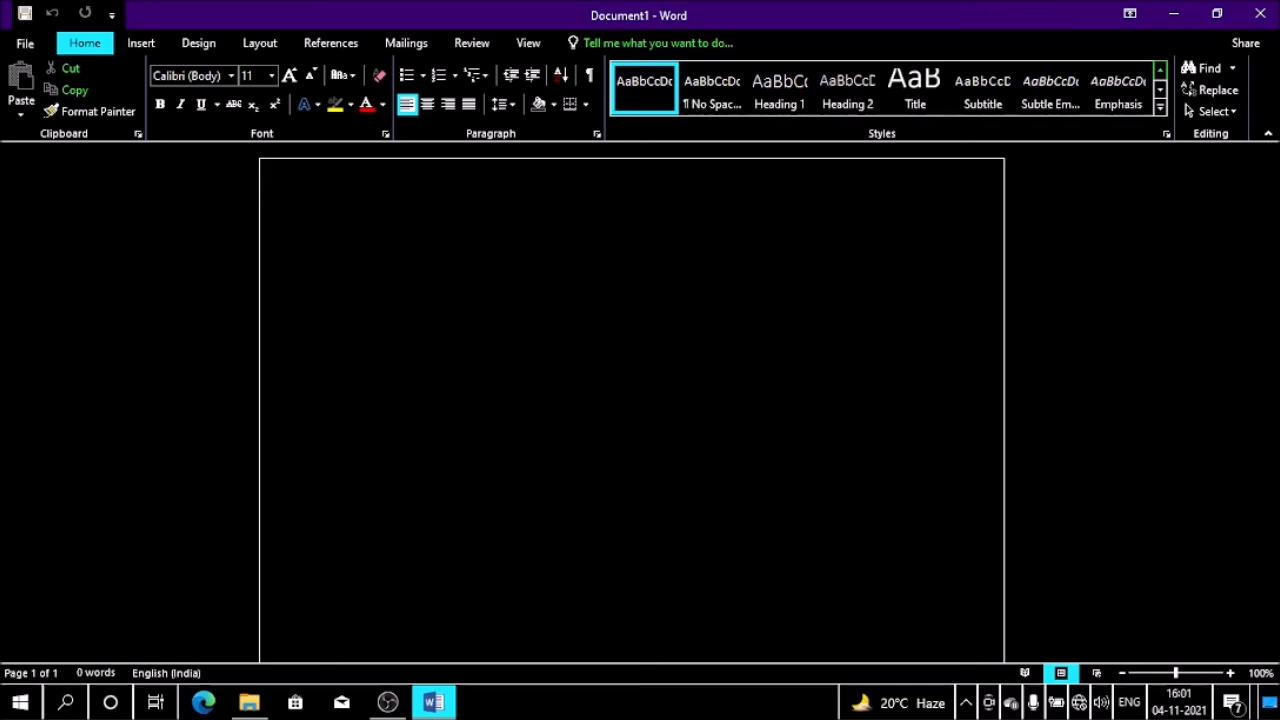
# Enter a test sentence beginning "My name is" and ending with a first name in the blank document.
pyautogui.write('my n')
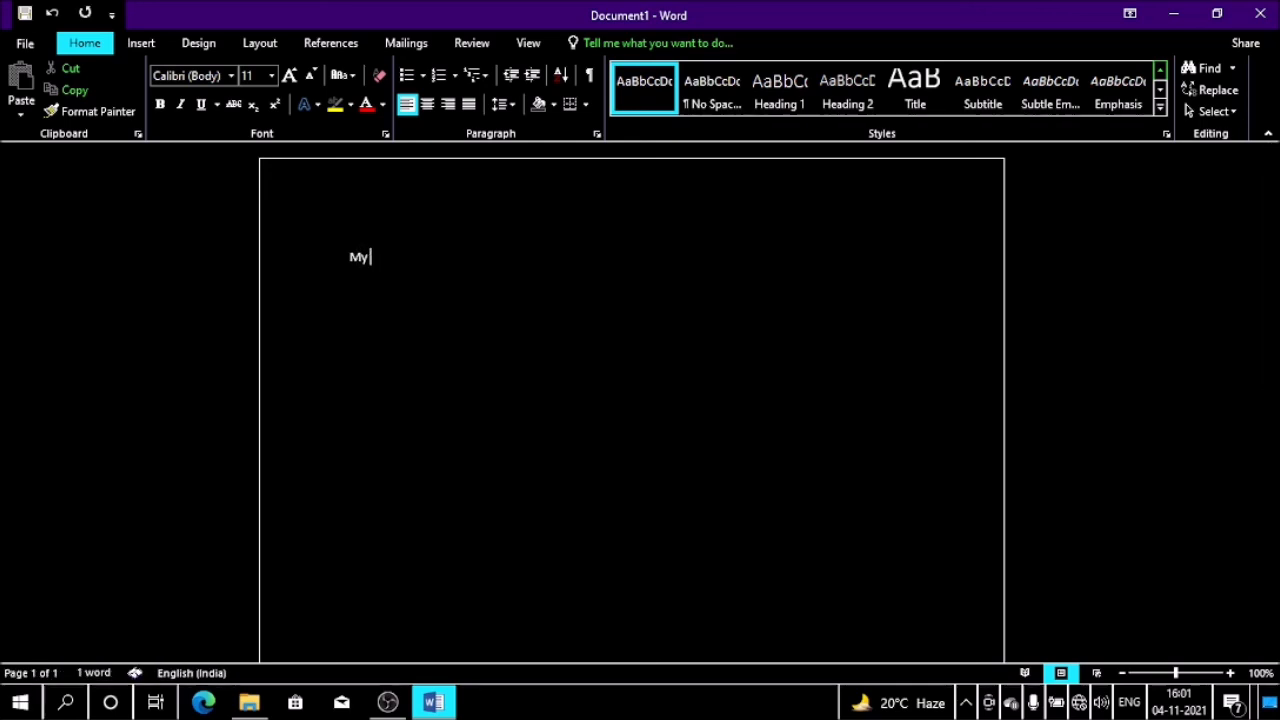
pyautogui.write('ame')
pyautogui.press('BackSpace')
pyautogui.write('e ')
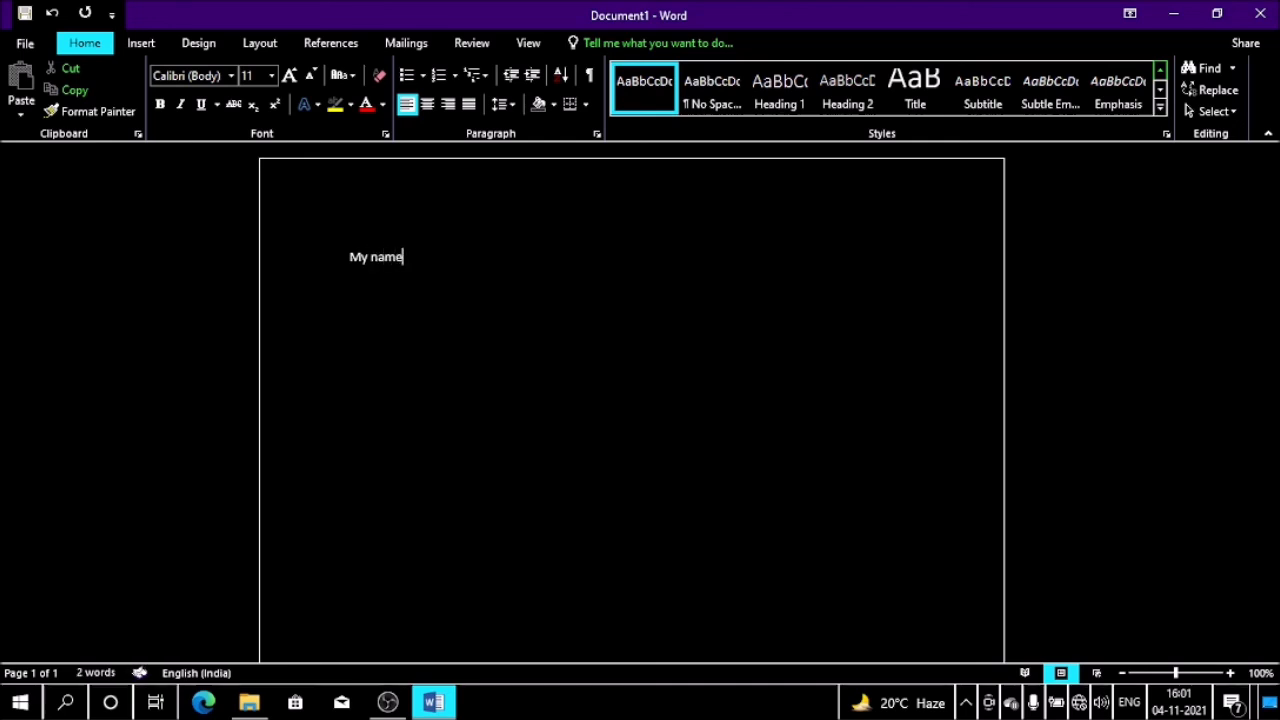
pyautogui.write('is aman')
# Delete all the text in Document1 and close Word without saving the changes.
pyautogui.hotkey('ctrl', 'a')
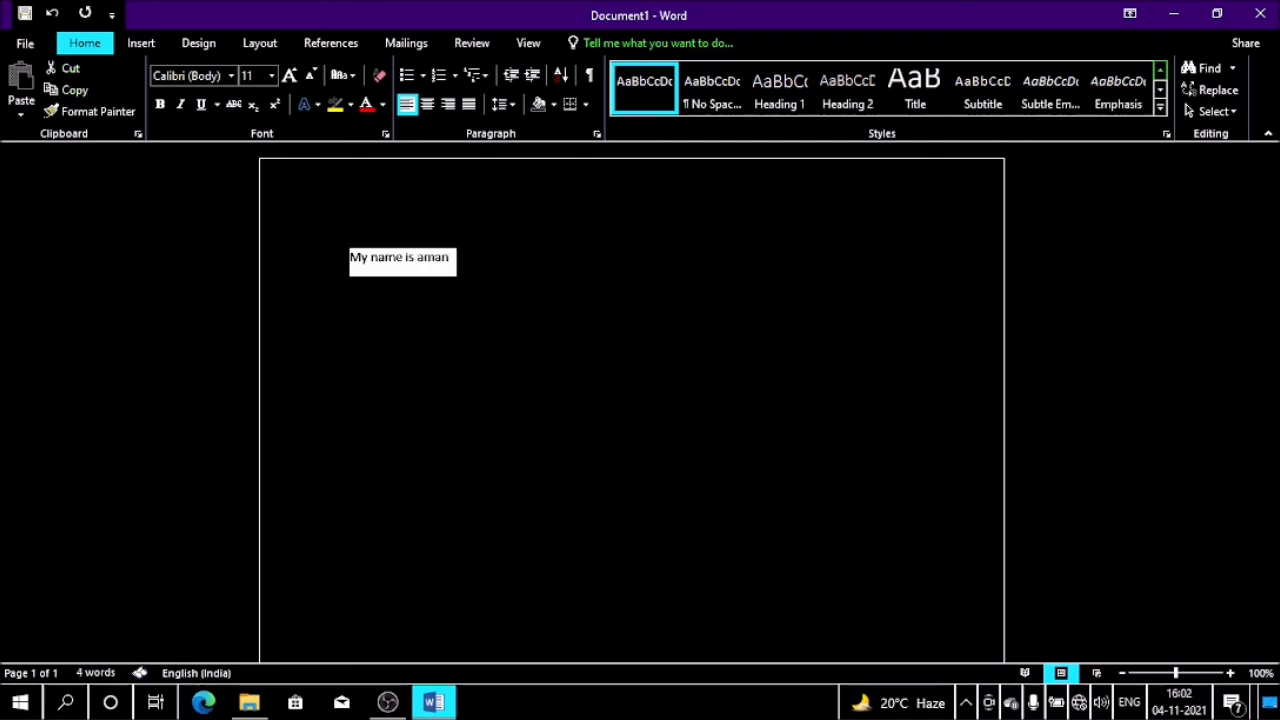
pyautogui.press('BackSpace')
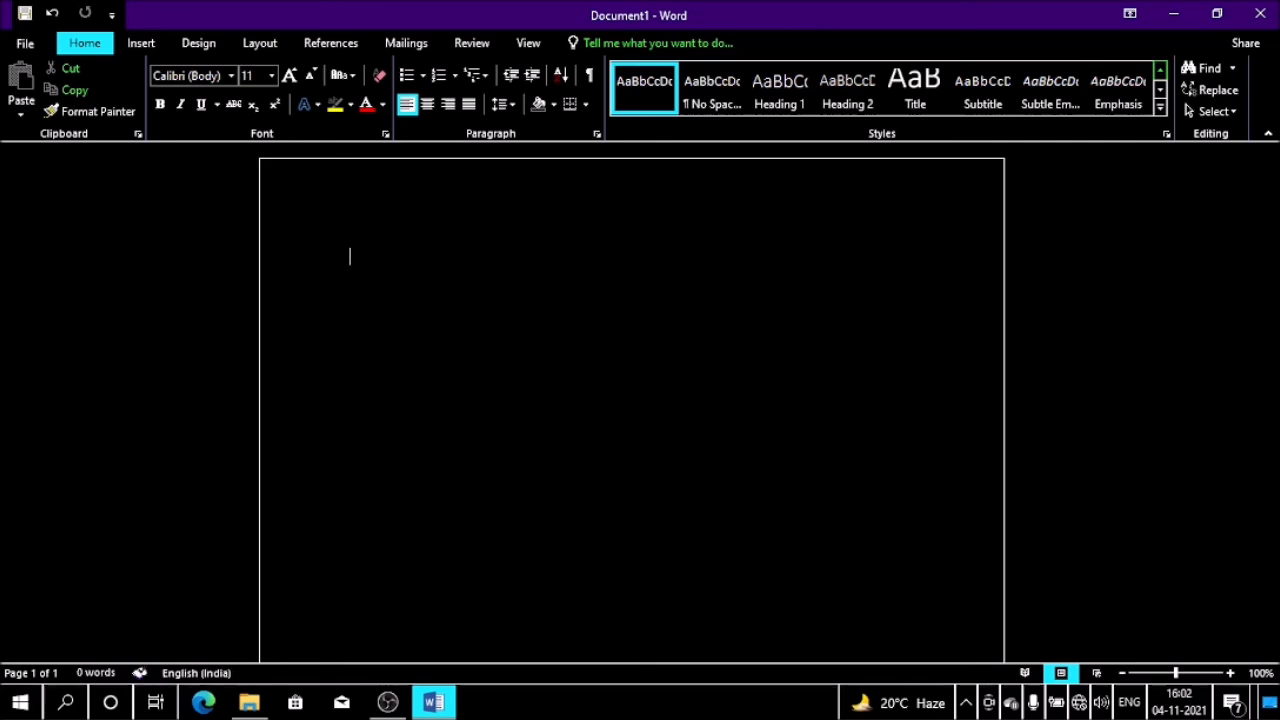
pyautogui.hotkey('alt', 'F4')
pyautogui.press('Tab')
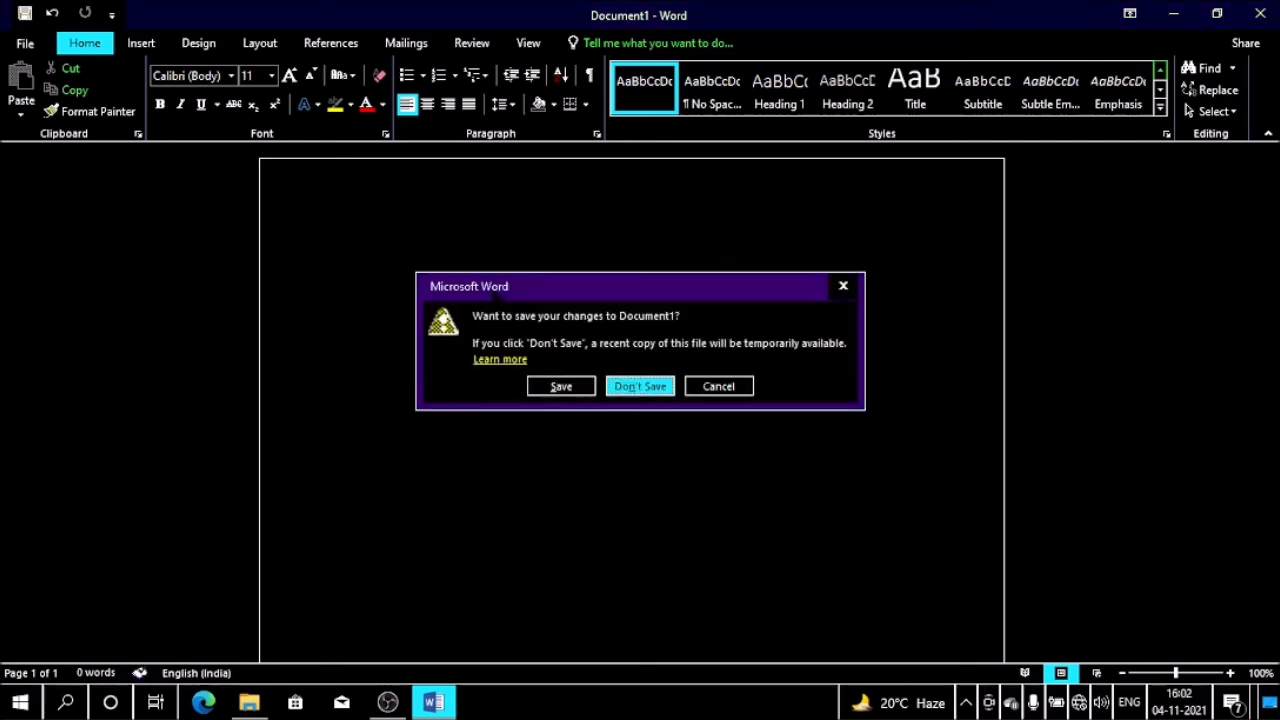
pyautogui.press('Return')
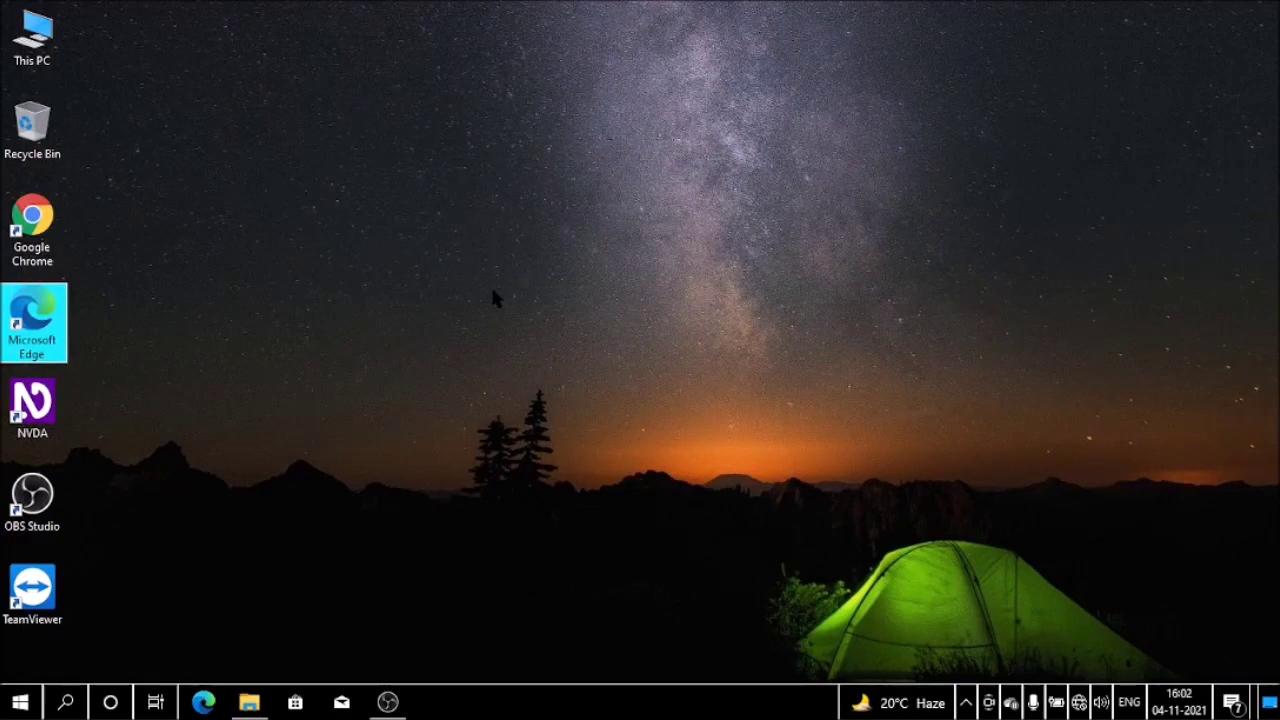
pyautogui.click(492, 290)
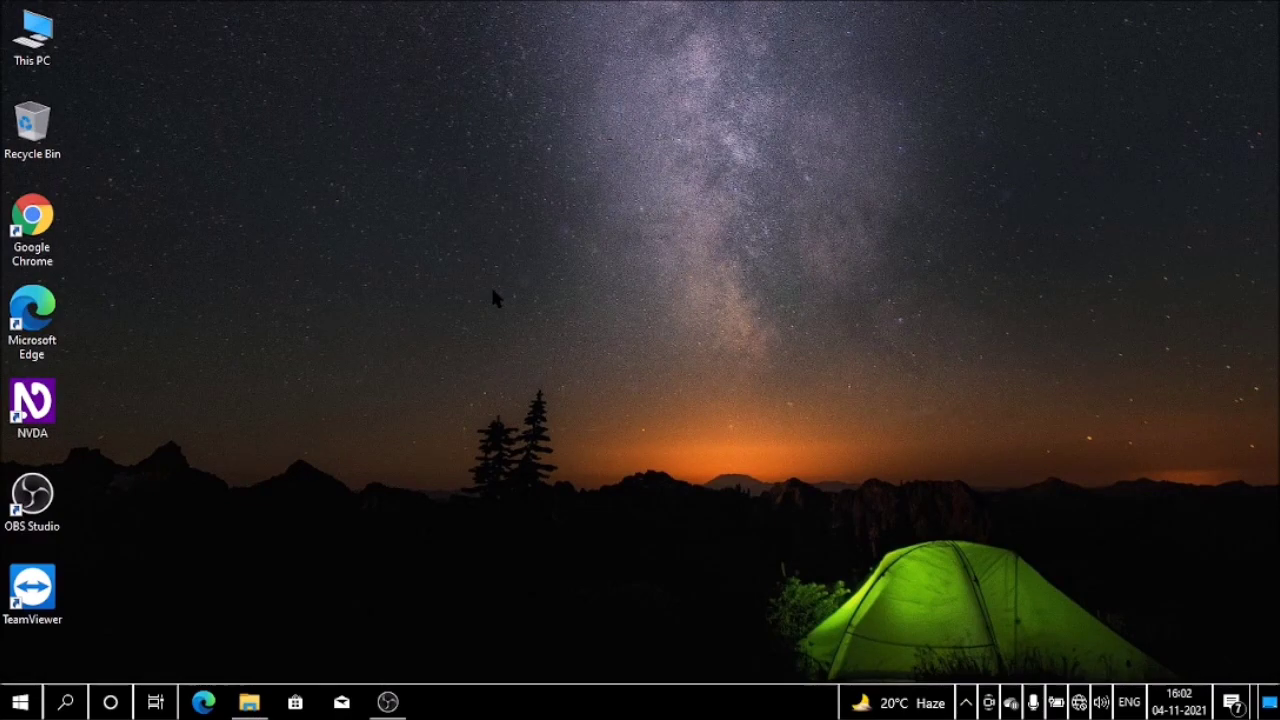